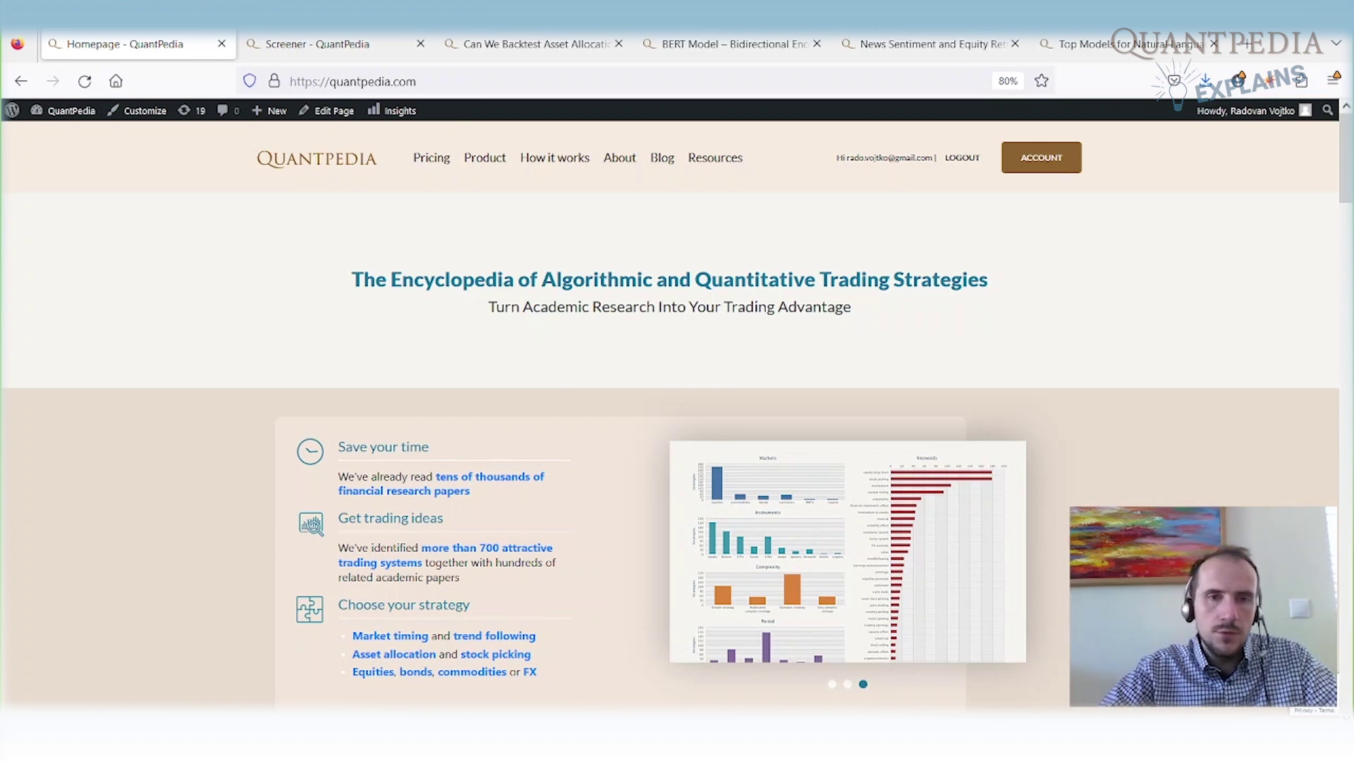
# - Browse the machine-learning strategy screener and the ChatGPT asset-allocation backtesting article tabs
pyautogui.click(323, 46)
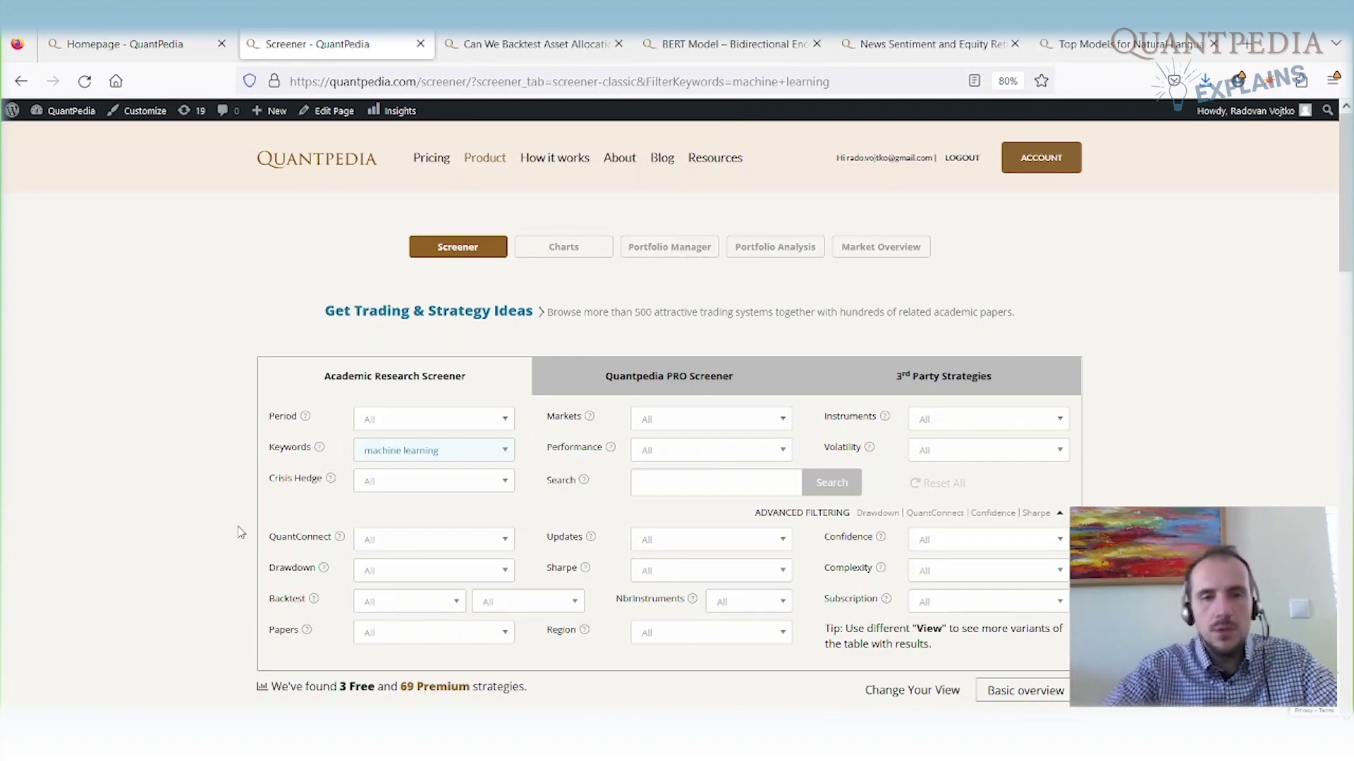
pyautogui.click(524, 42)
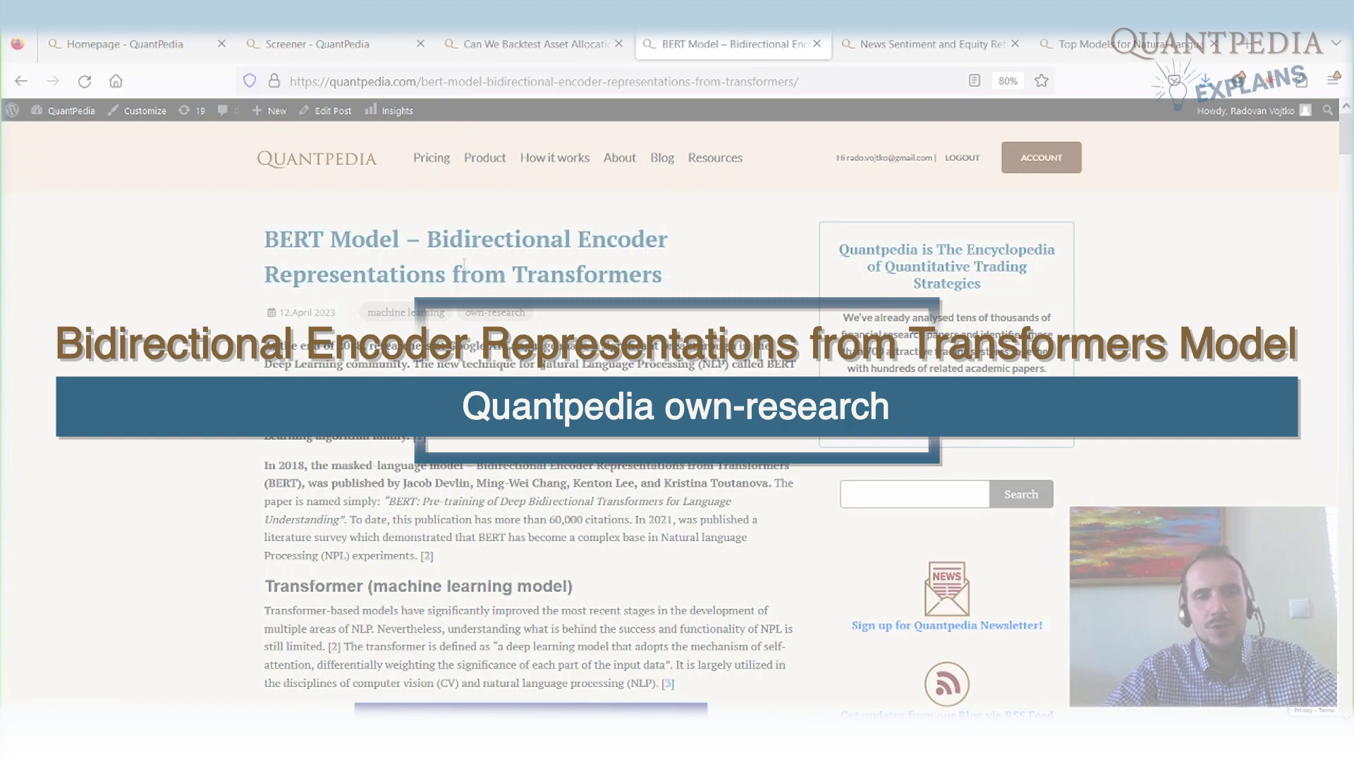
pyautogui.moveTo(272, 349); pyautogui.dragTo(313, 365)
pyautogui.moveTo(468, 347); pyautogui.dragTo(545, 349)
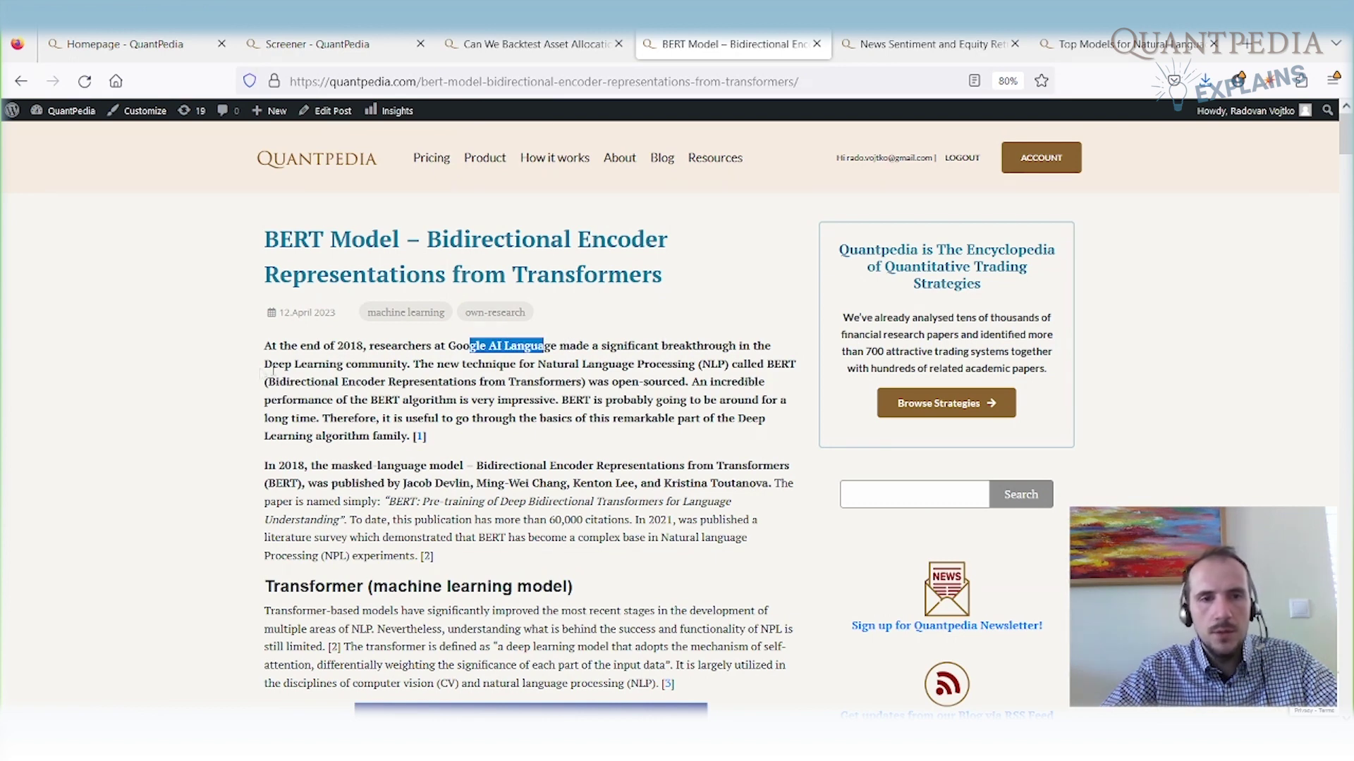
pyautogui.moveTo(272, 365); pyautogui.dragTo(316, 365)
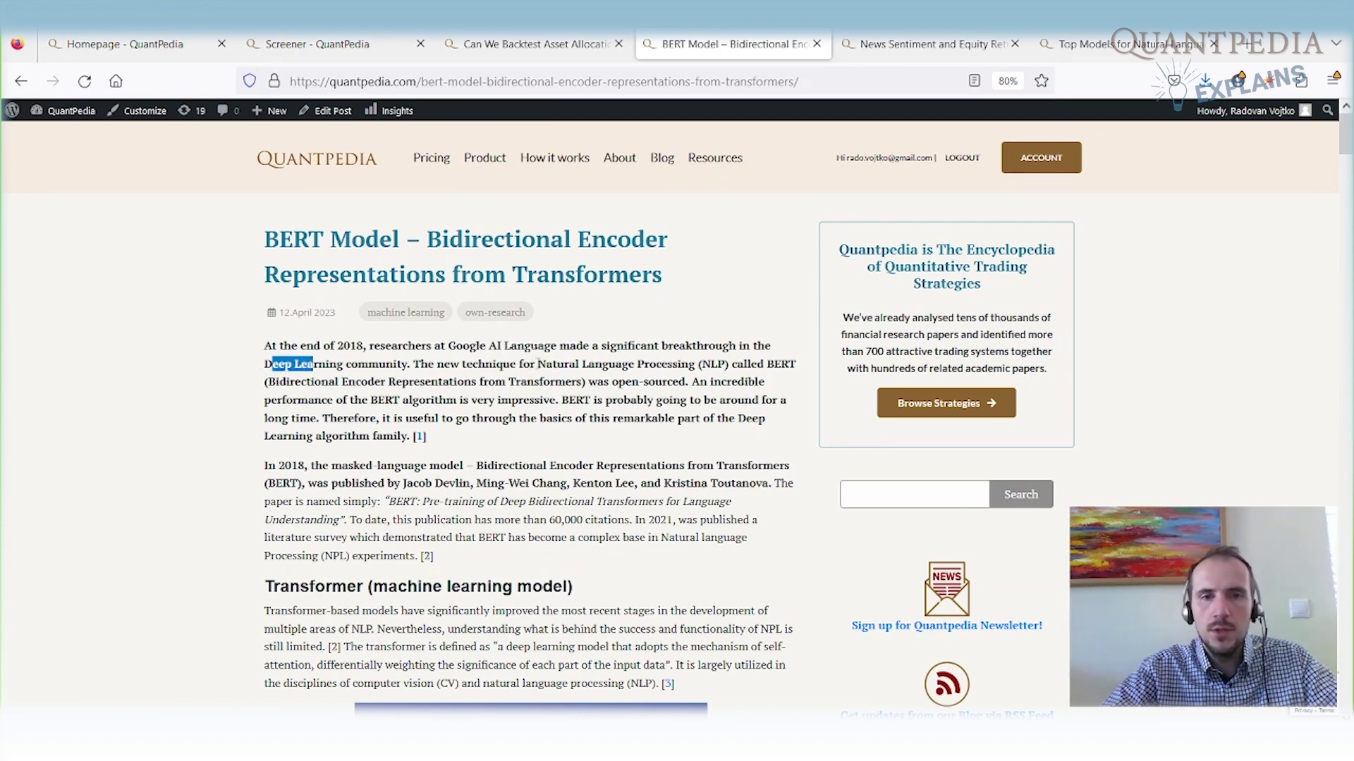
pyautogui.moveTo(537, 364)
pyautogui.mouseDown()
pyautogui.moveTo(629, 382)
pyautogui.moveTo(776, 364)
pyautogui.mouseUp()
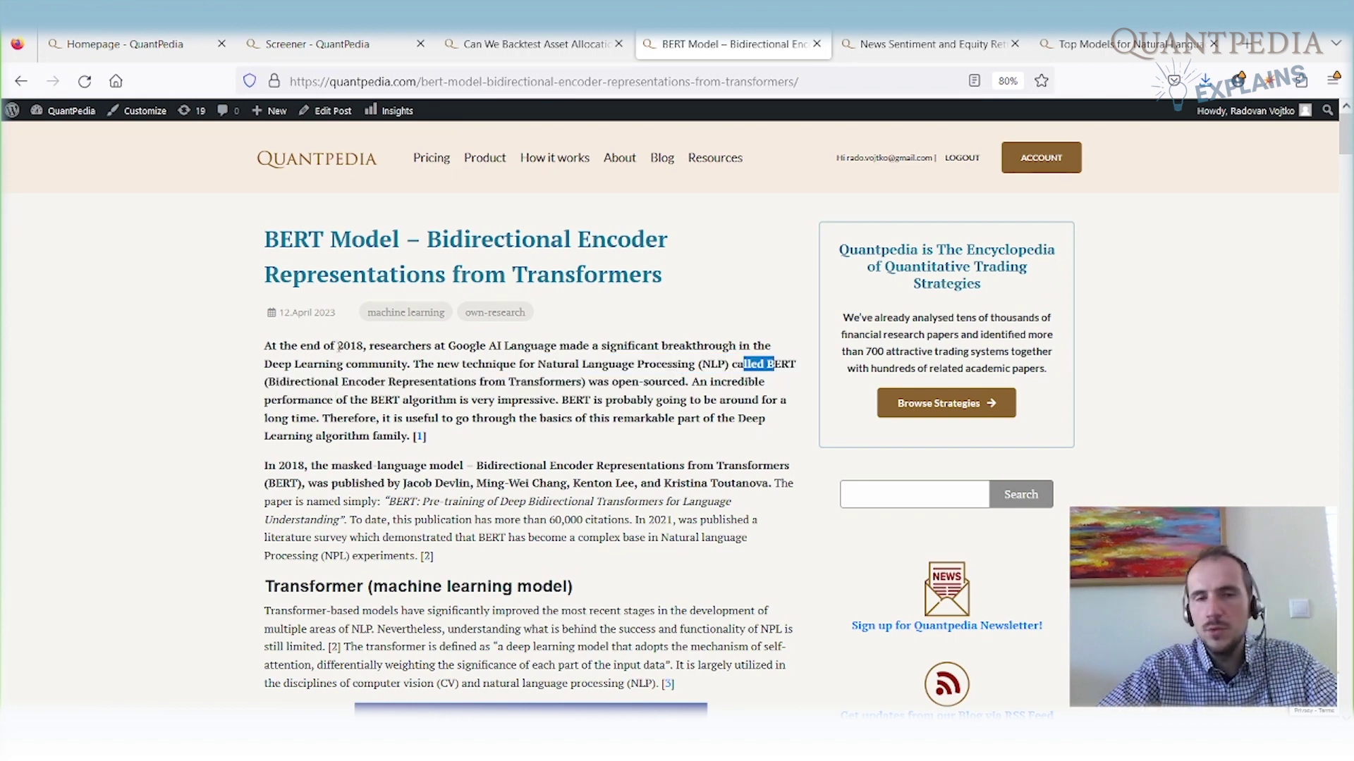
pyautogui.moveTo(338, 346); pyautogui.dragTo(361, 345)
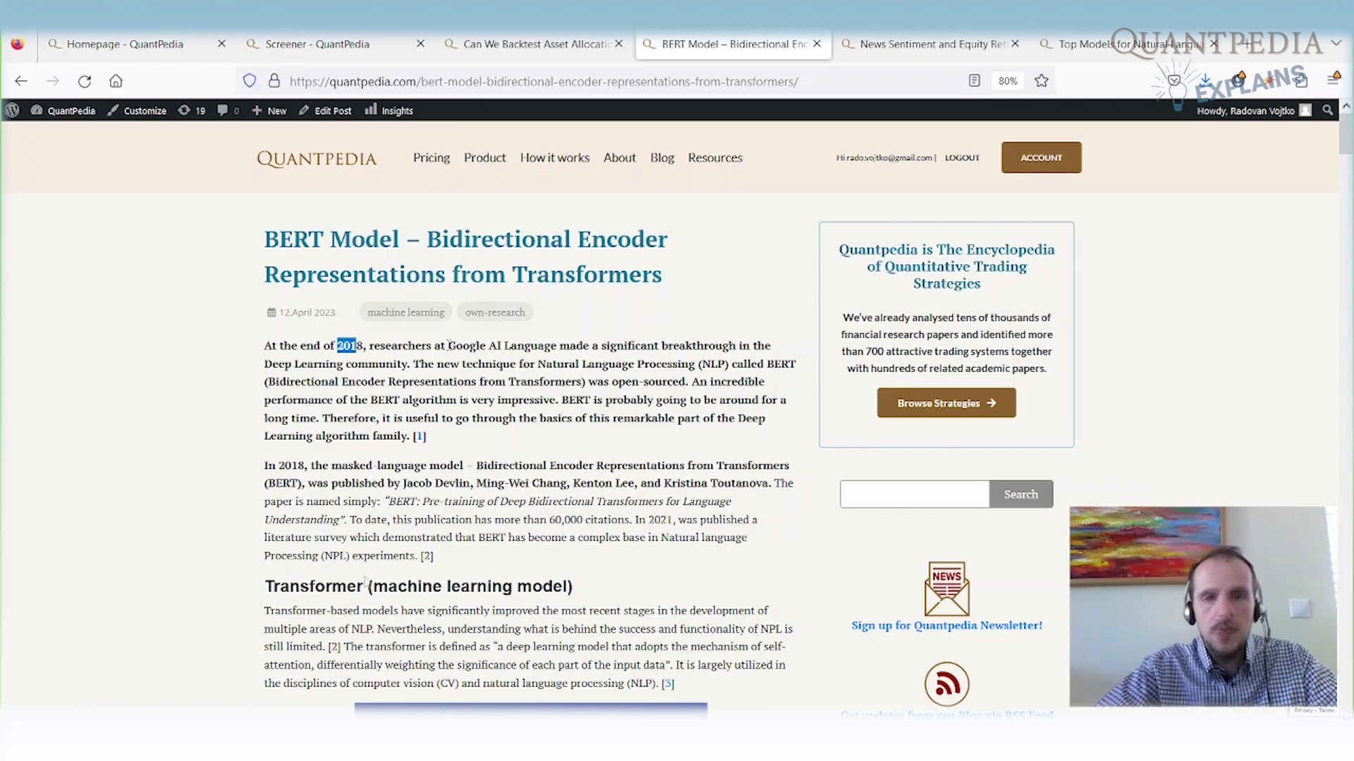
pyautogui.scroll(-1, 450, 344)
pyautogui.moveTo(452, 478); pyautogui.dragTo(603, 479)
pyautogui.scroll(-5, 235, 568)
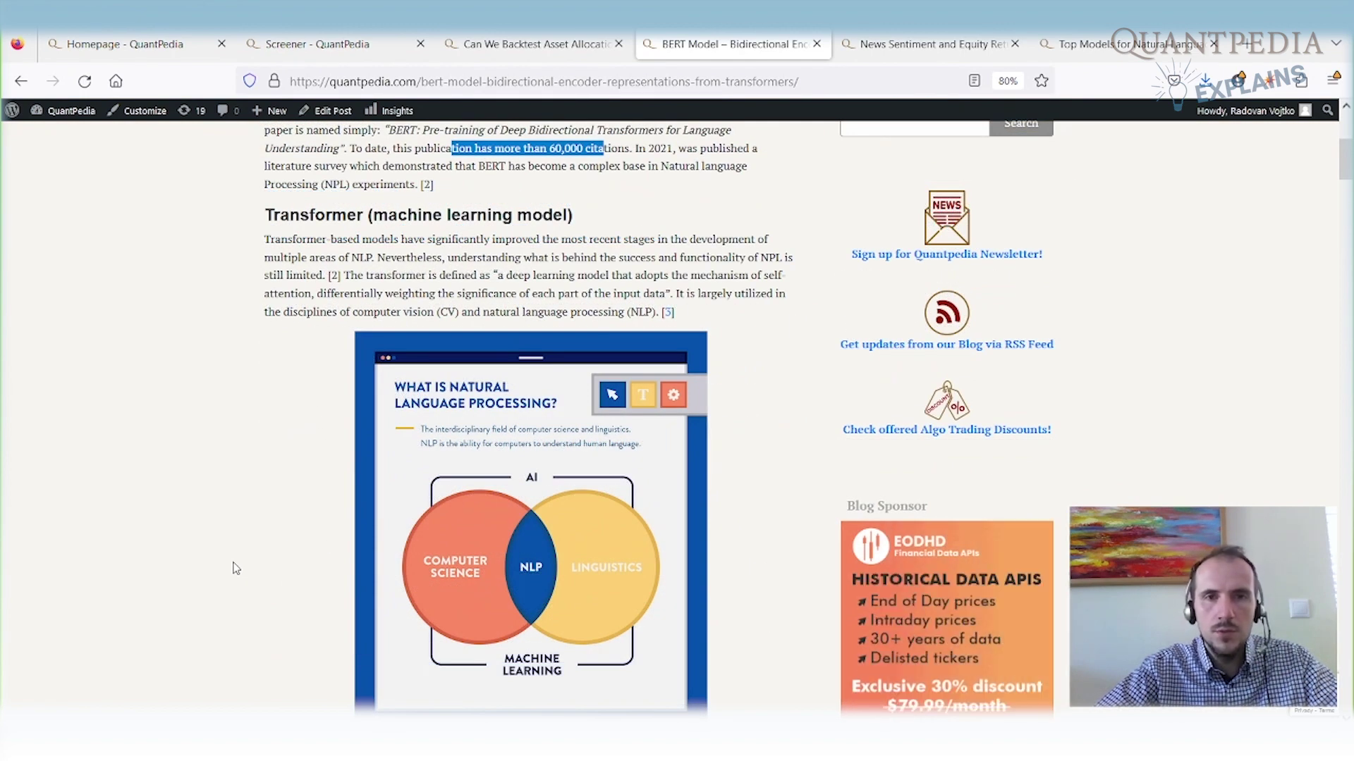
pyautogui.scroll(-3, 235, 568)
pyautogui.scroll(-3, 235, 569)
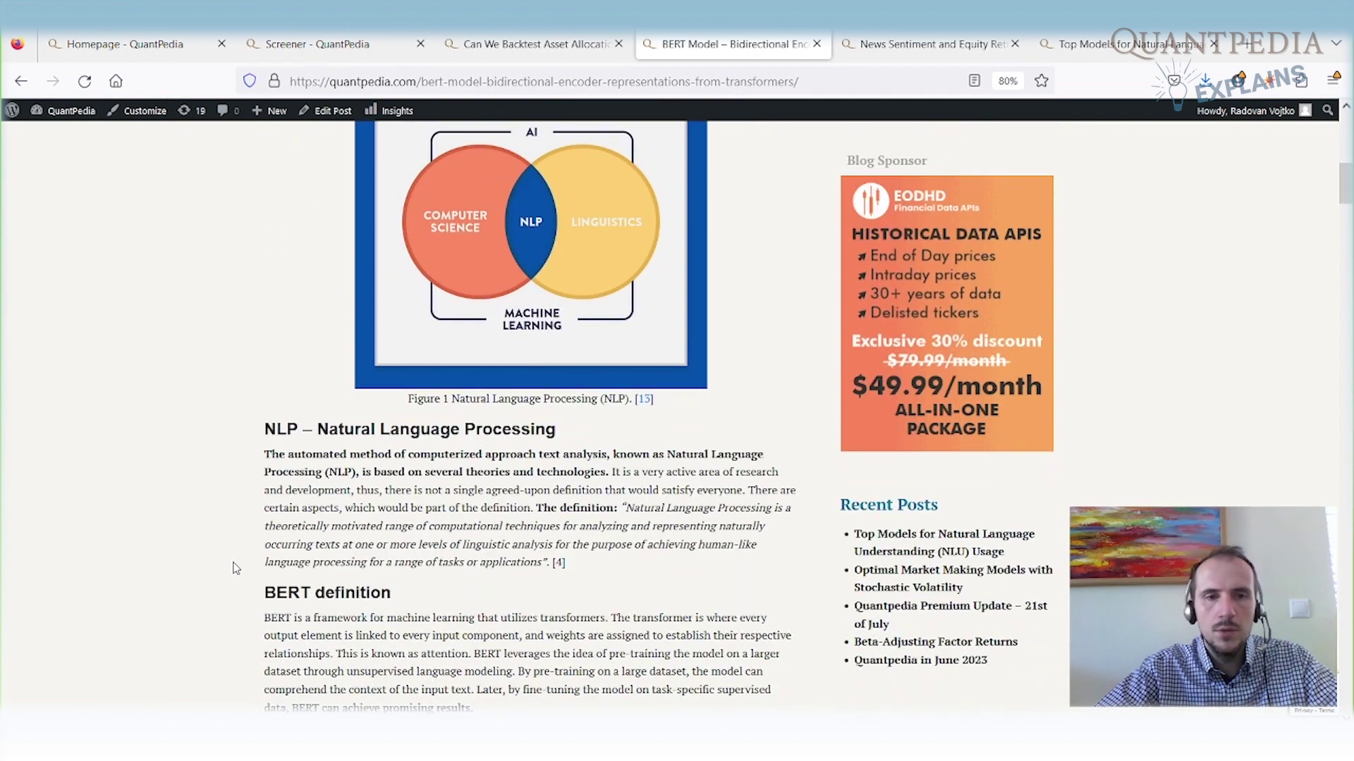
pyautogui.scroll(-2, 235, 568)
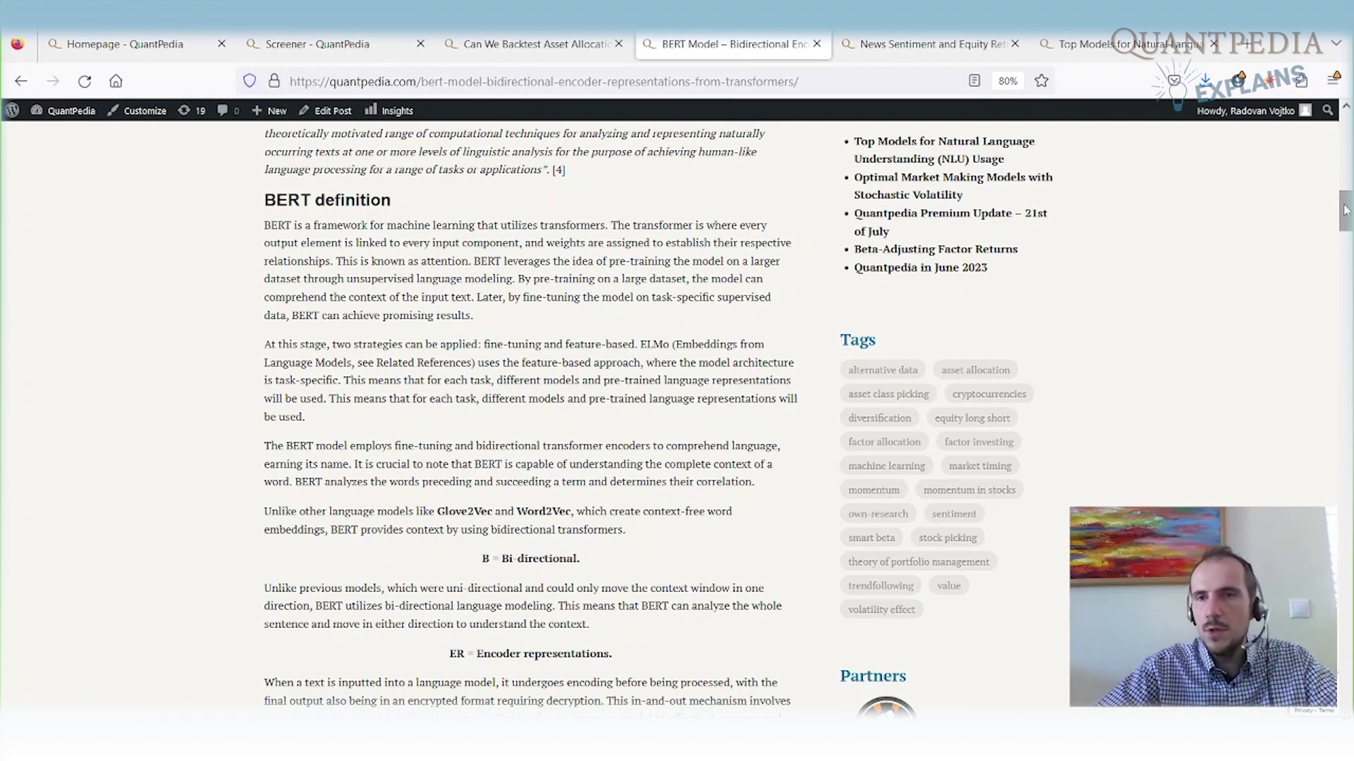
pyautogui.moveTo(1345, 211); pyautogui.dragTo(1345, 403)
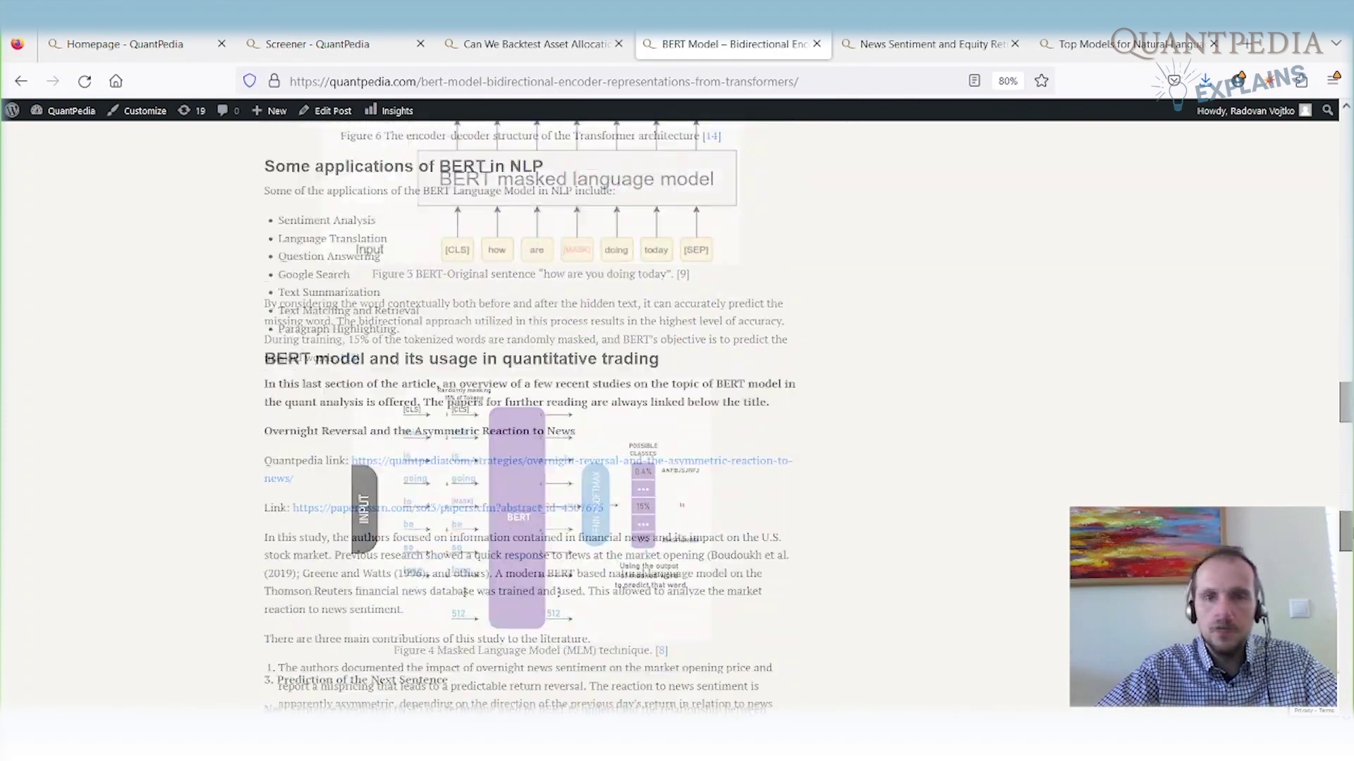
pyautogui.scroll(-3, 677, 424)
pyautogui.scroll(-3, 510, 454)
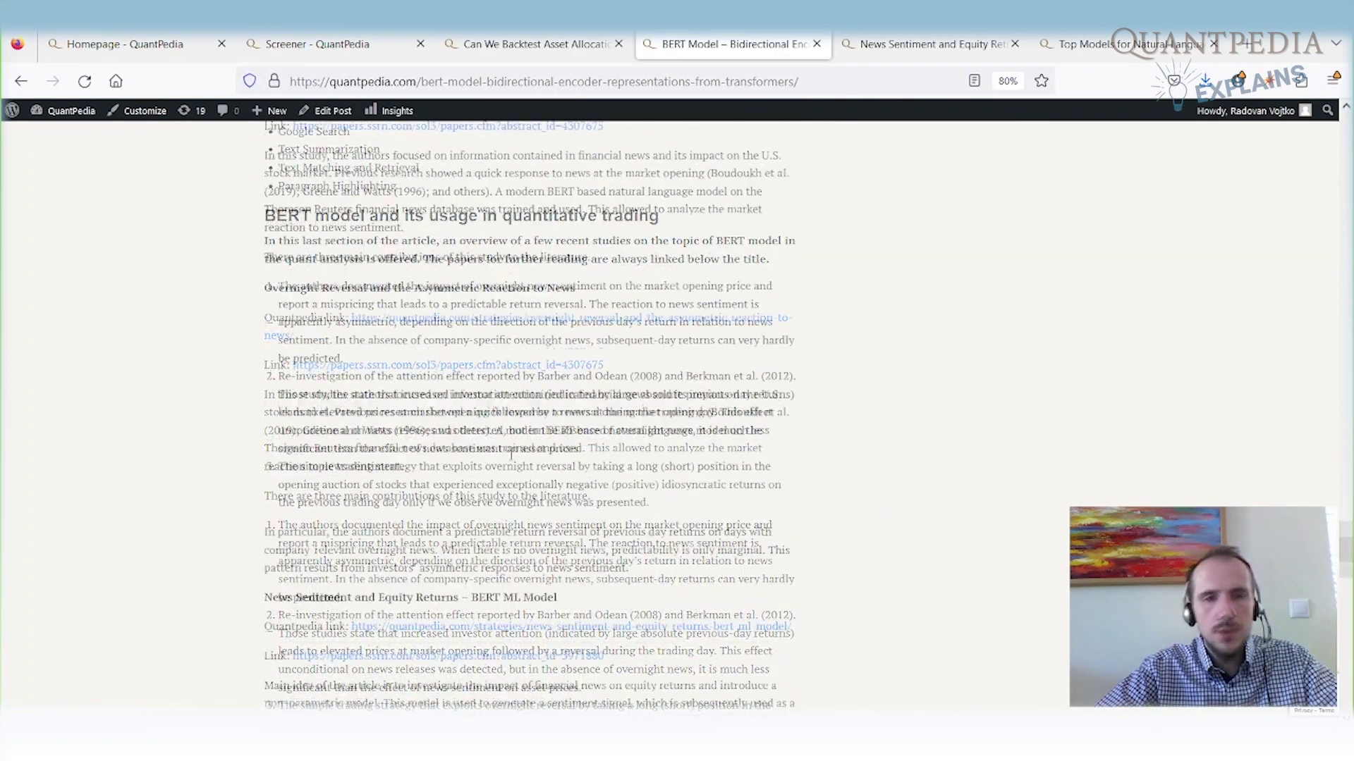
pyautogui.scroll(-1, 511, 454)
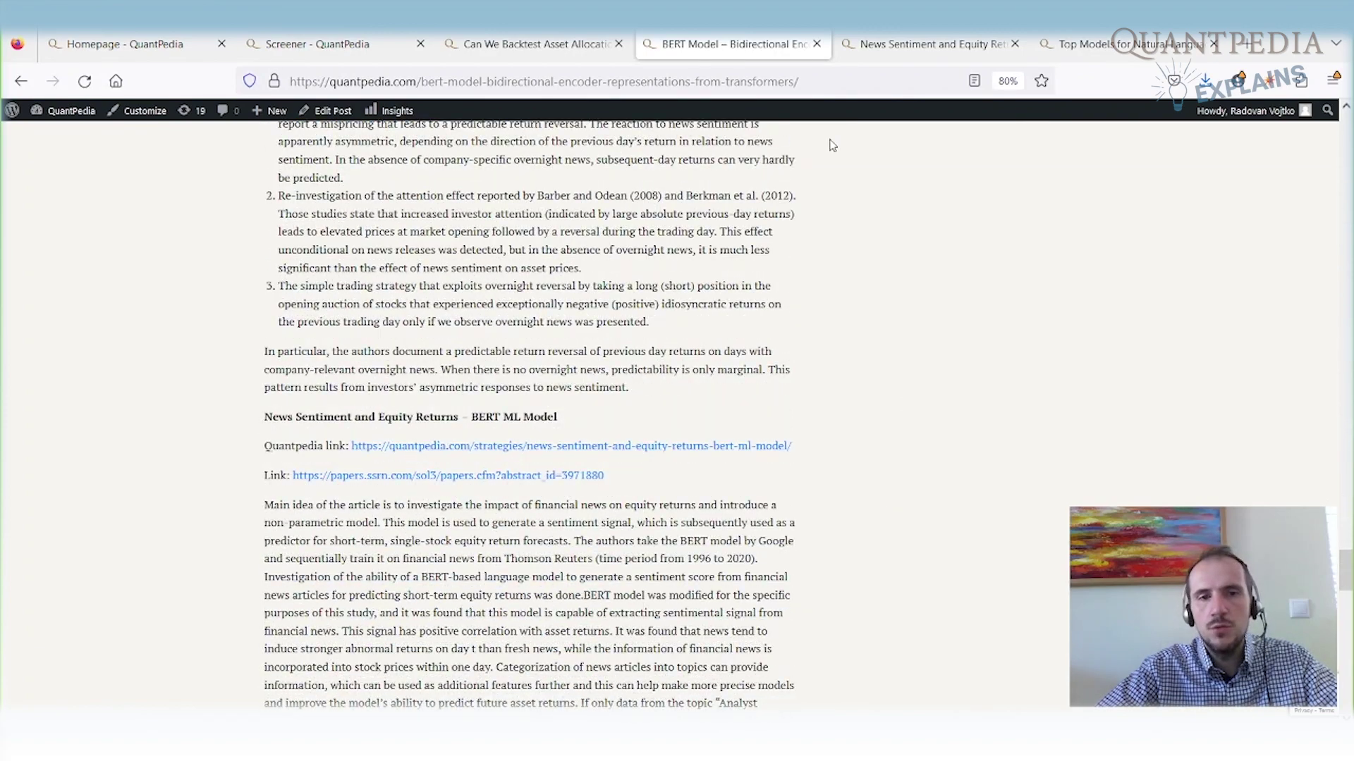
# - Switch to the News Sentiment and Equity Returns – BERT ML Model strategy tab
pyautogui.click(898, 44)
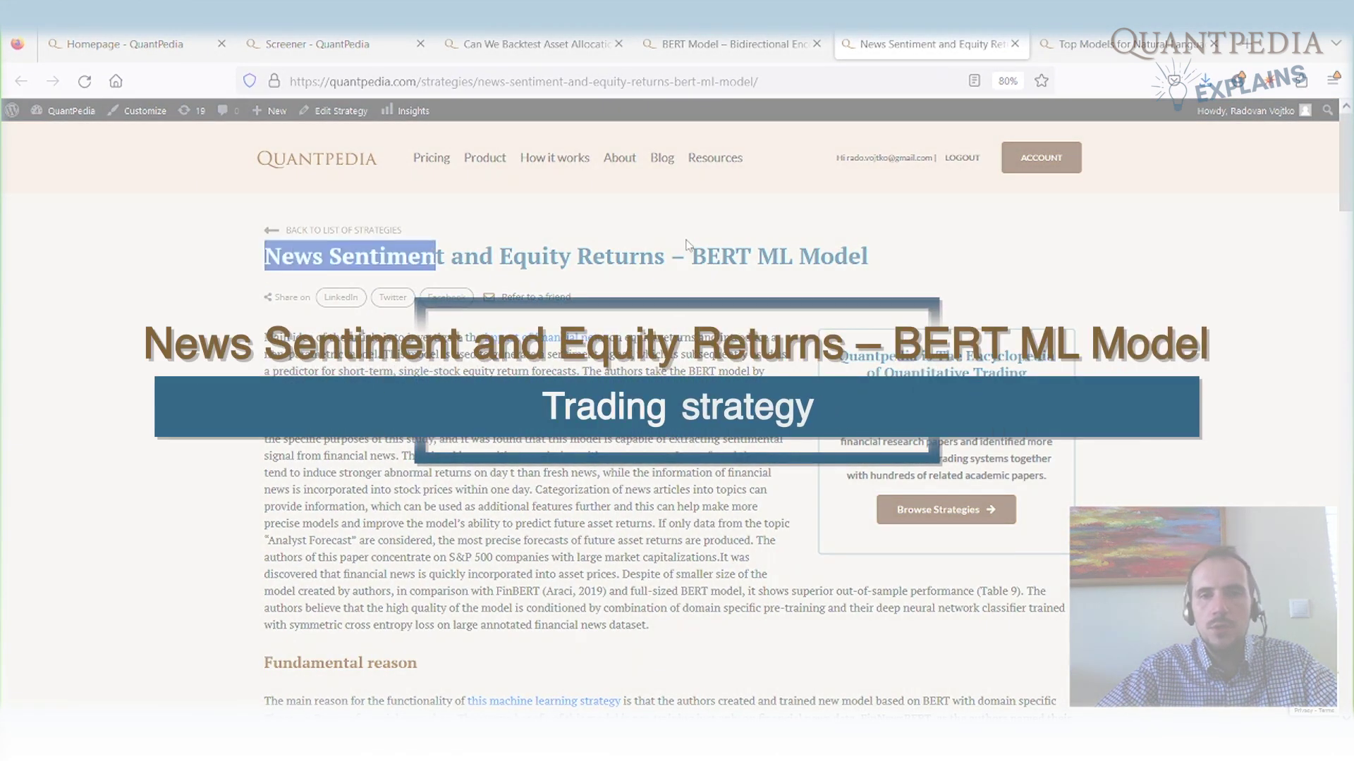
pyautogui.moveTo(691, 257); pyautogui.dragTo(833, 263)
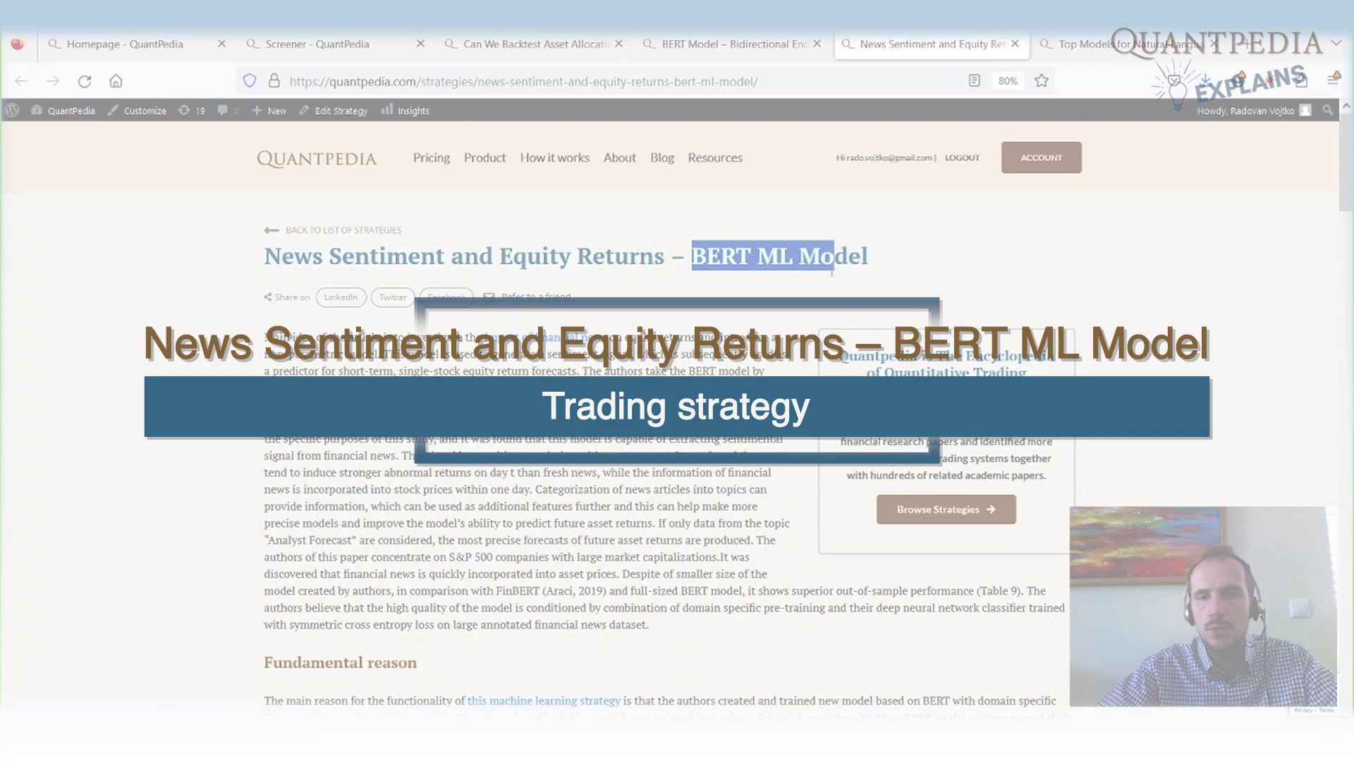
pyautogui.scroll(-5, 833, 265)
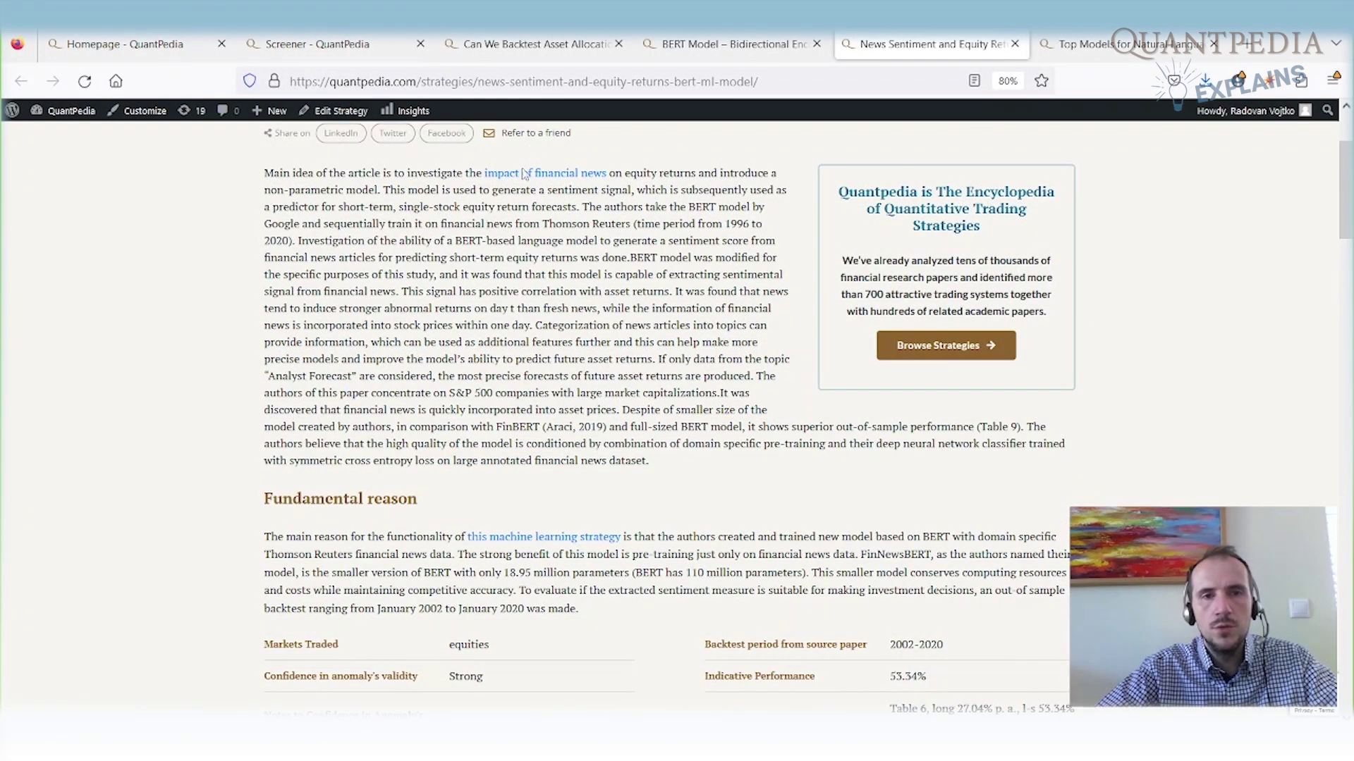
pyautogui.moveTo(547, 225); pyautogui.dragTo(589, 224)
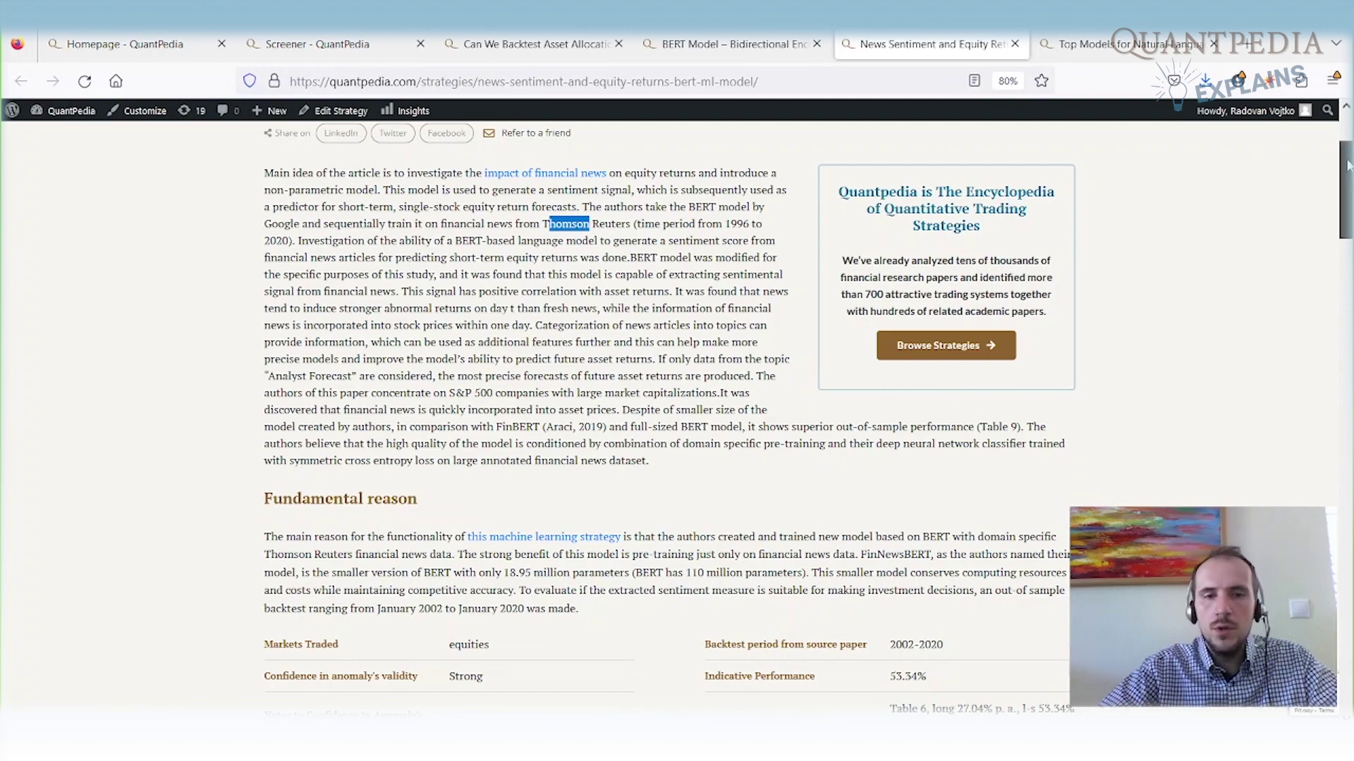
pyautogui.moveTo(1346, 190); pyautogui.dragTo(1346, 400)
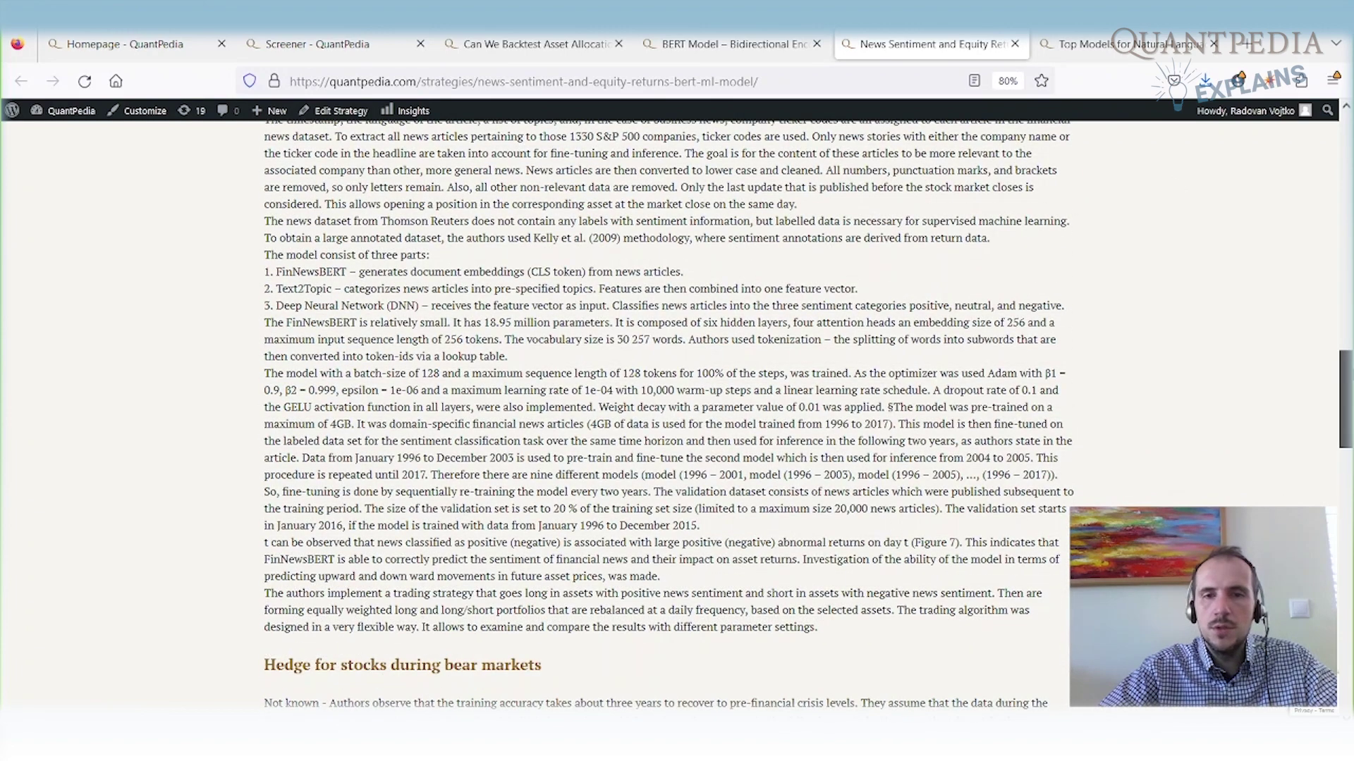
pyautogui.scroll(5, 508, 279)
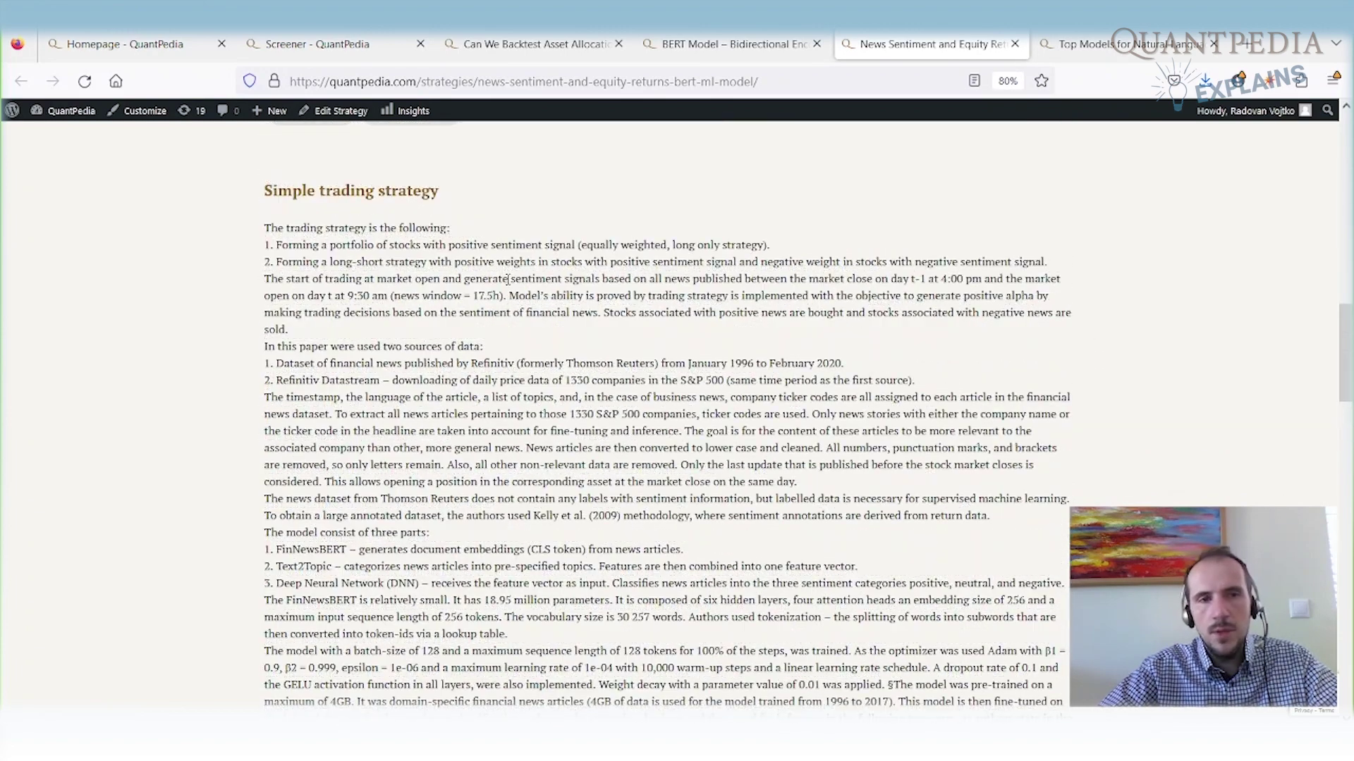
# - Highlight the long-only and long-short trading rules, then the 9:30 am and 4:00 pm news-window times
pyautogui.moveTo(319, 246); pyautogui.dragTo(540, 247)
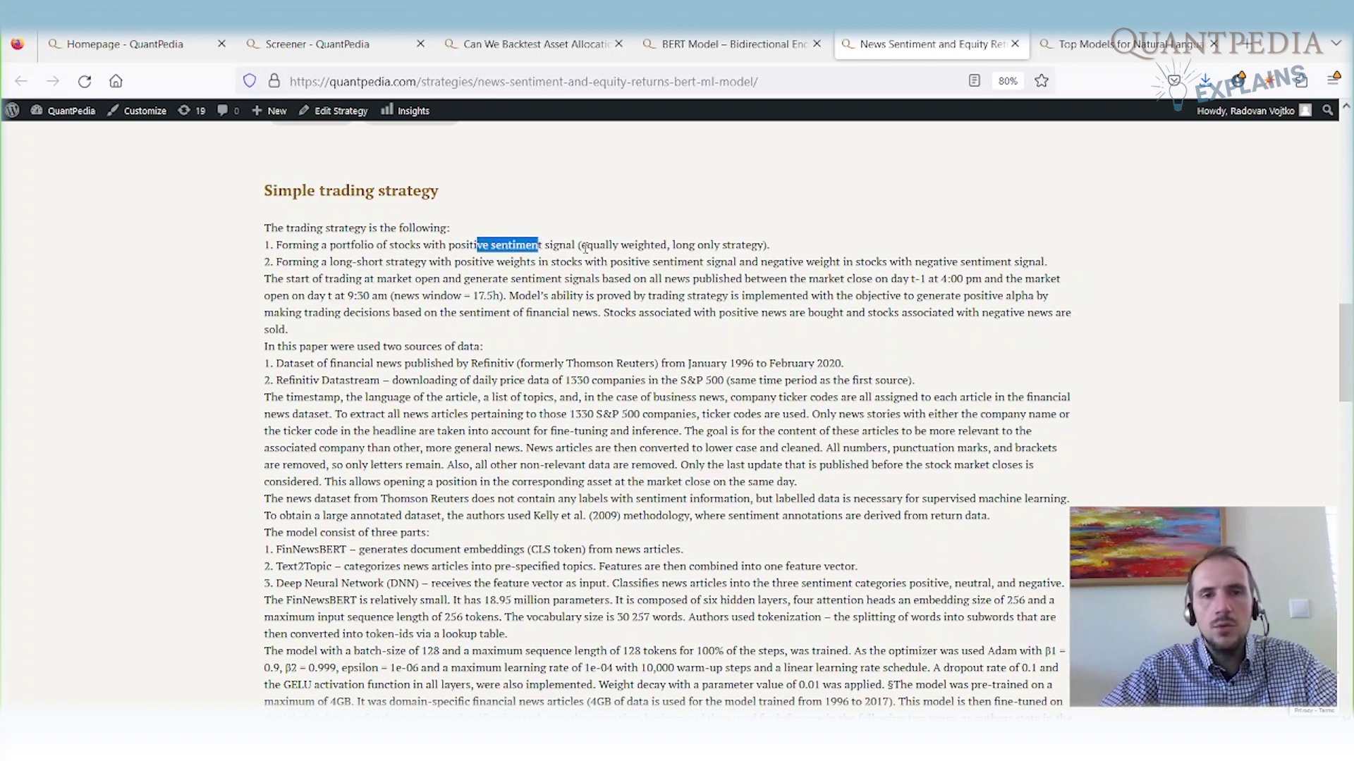
pyautogui.moveTo(288, 262); pyautogui.dragTo(411, 264)
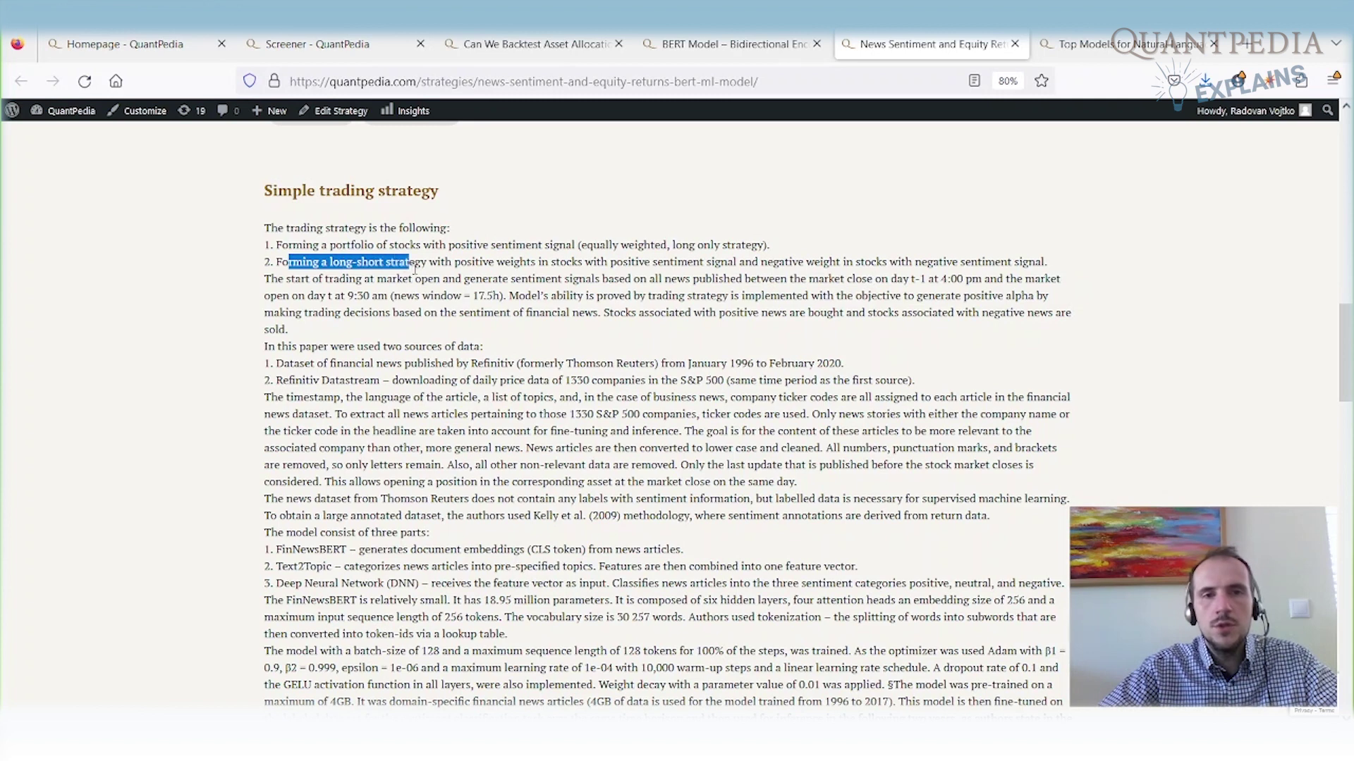
pyautogui.moveTo(521, 262); pyautogui.dragTo(652, 245)
pyautogui.click(758, 302)
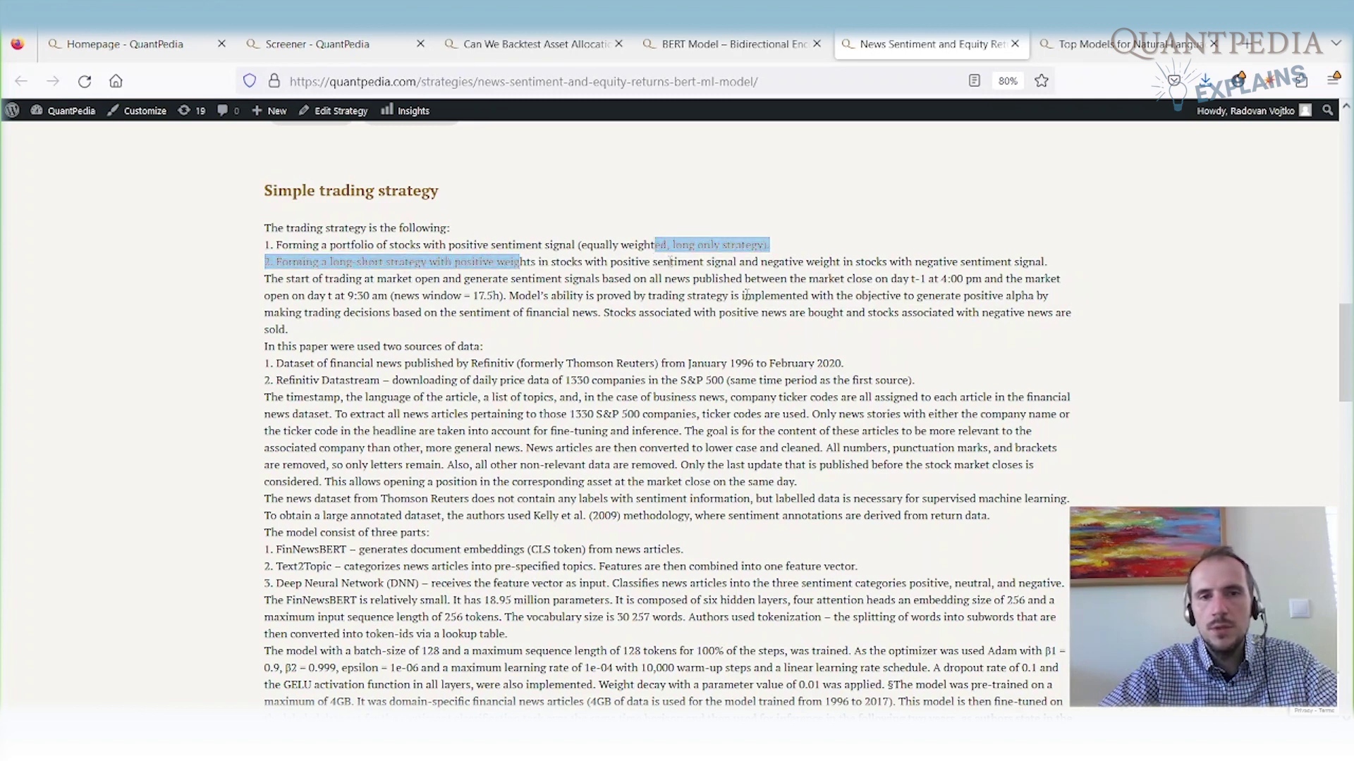
pyautogui.moveTo(346, 296); pyautogui.dragTo(481, 302)
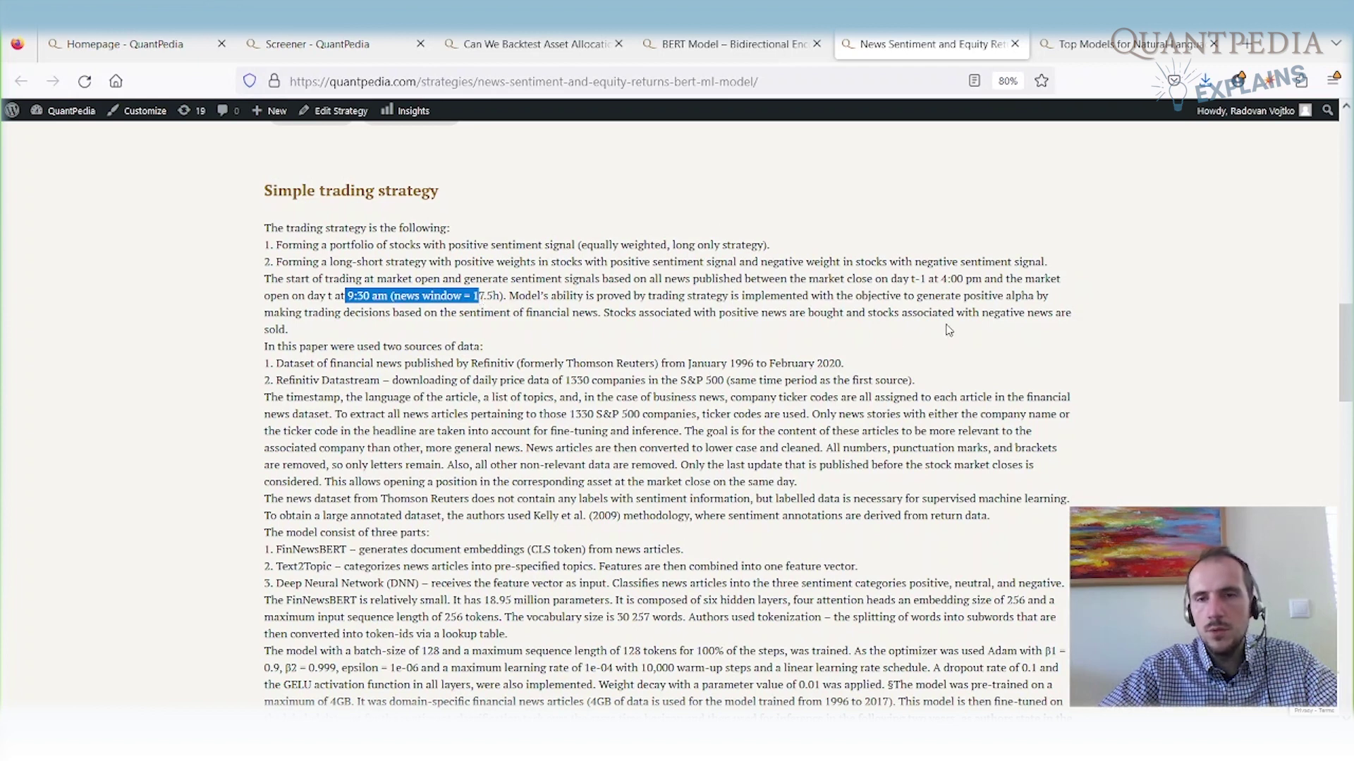
pyautogui.moveTo(940, 279); pyautogui.dragTo(970, 281)
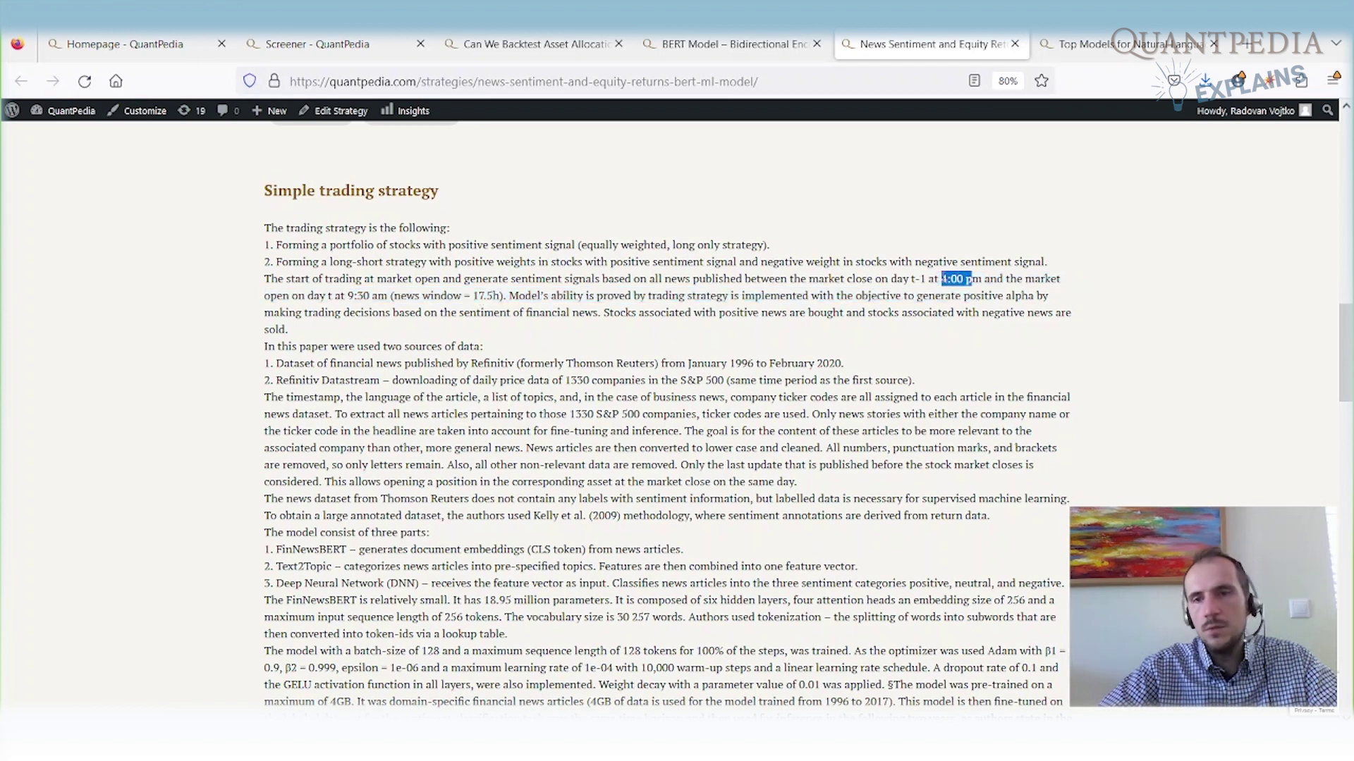
pyautogui.scroll(-5, 669, 423)
pyautogui.scroll(-5, 669, 423)
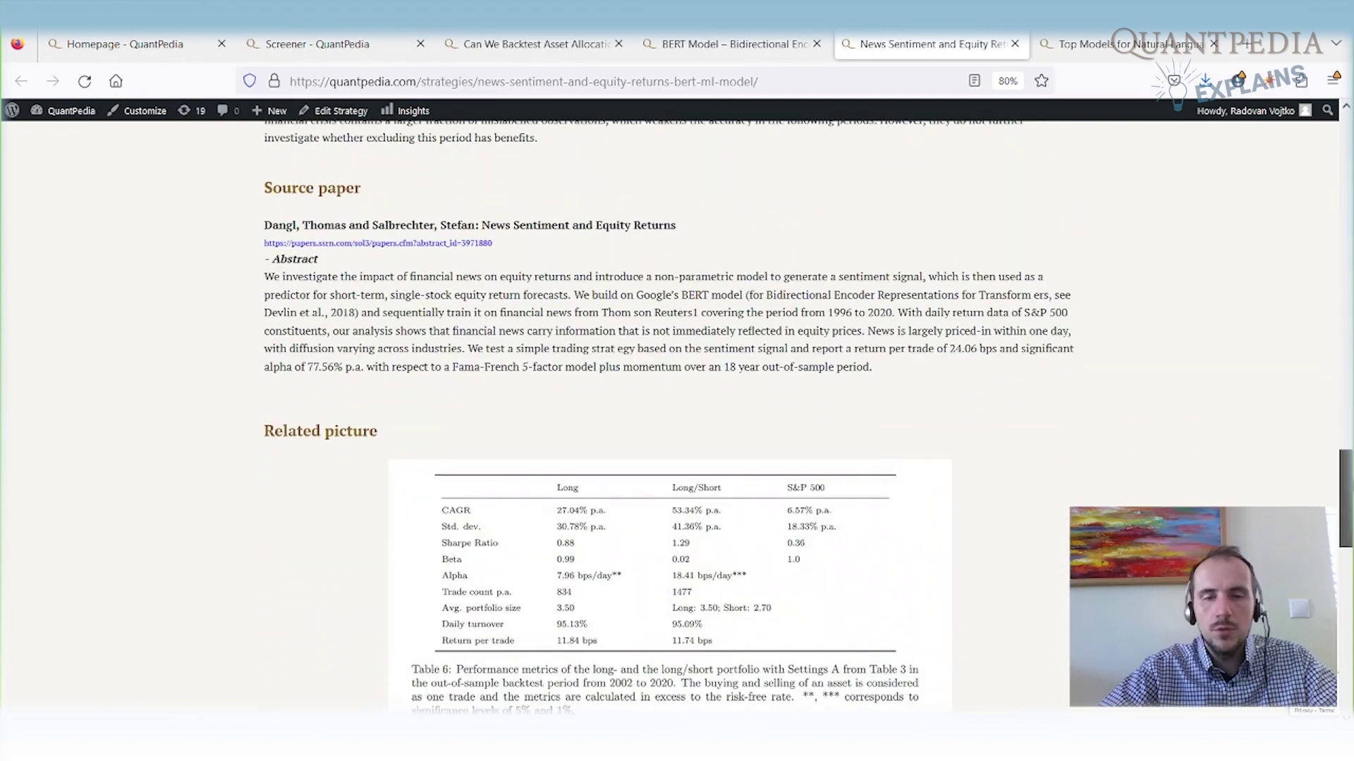
pyautogui.scroll(-3, 669, 424)
pyautogui.scroll(-2, 676, 424)
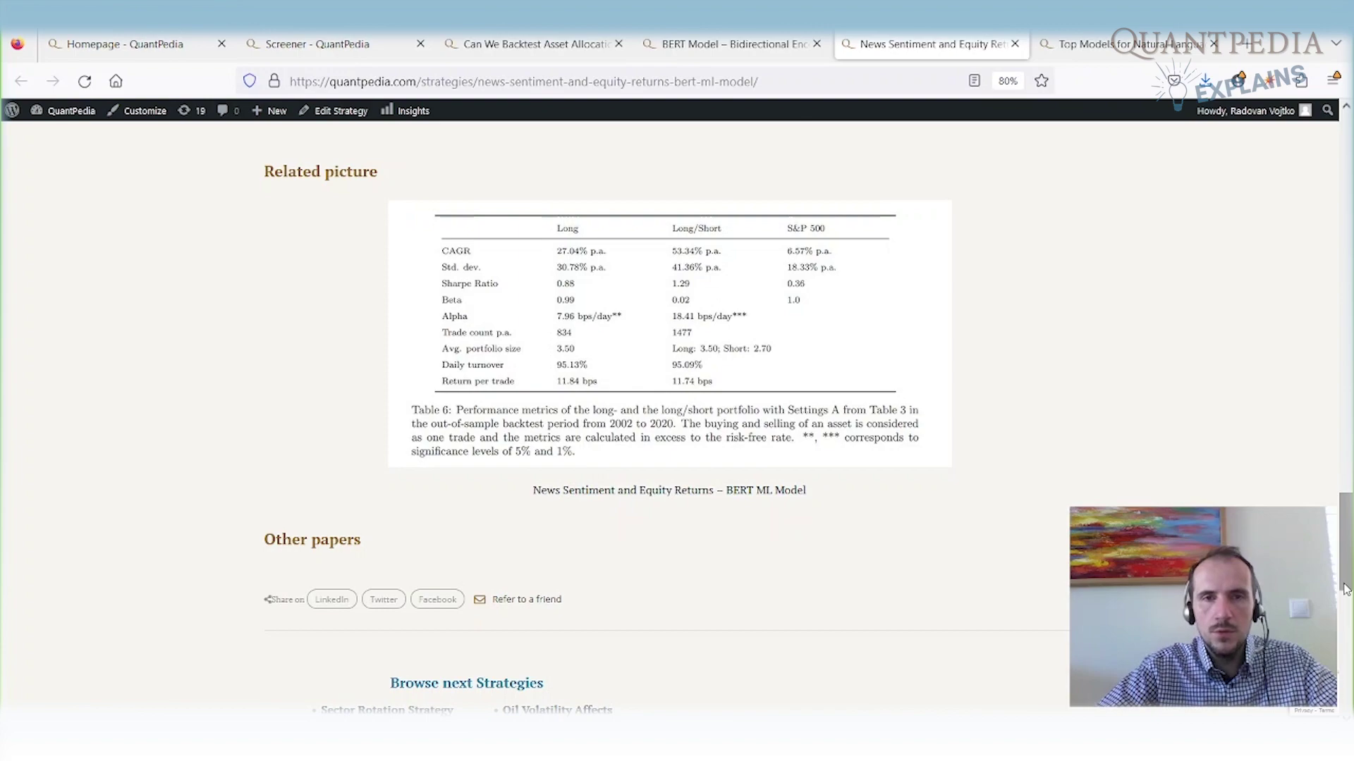
pyautogui.moveTo(1346, 589); pyautogui.dragTo(1127, 130)
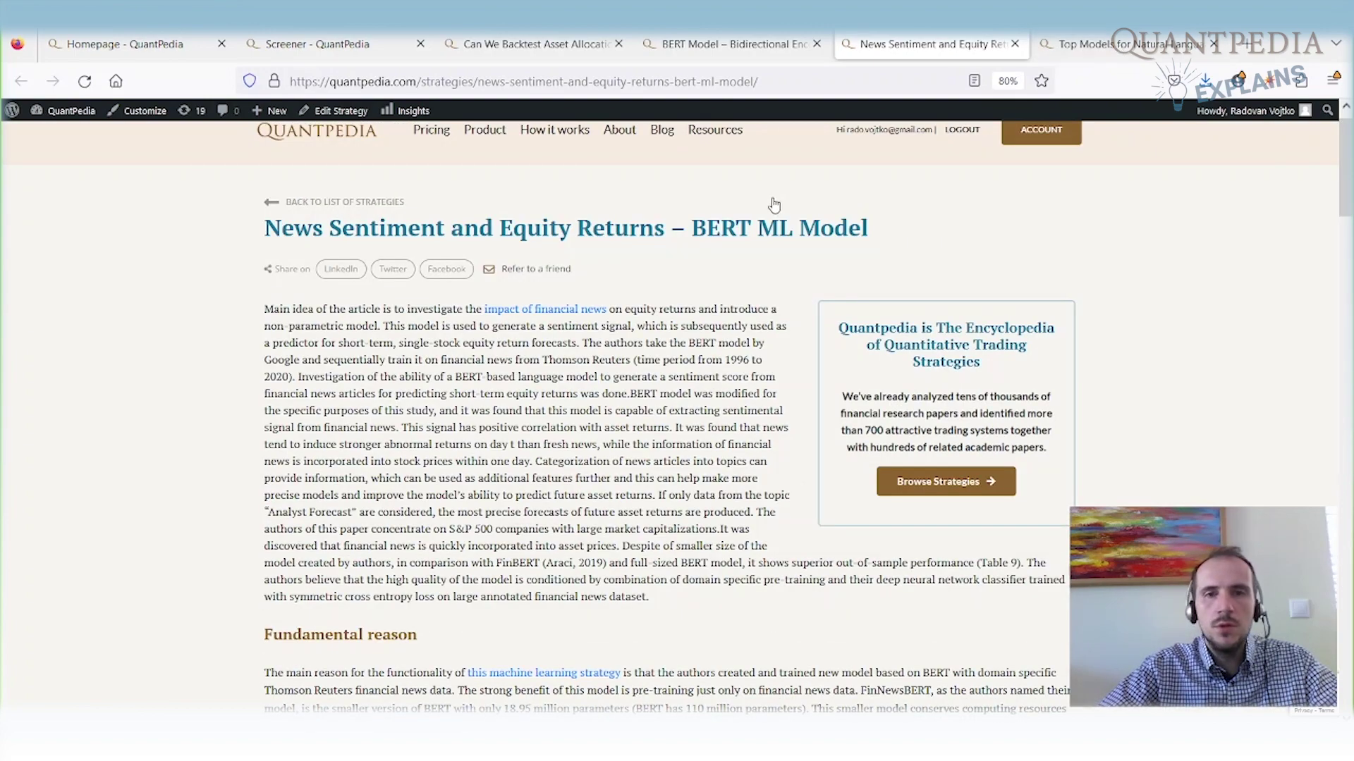
# - Switch to the Top Models for Natural Language Understanding (NLU) Usage tab
pyautogui.click(1113, 48)
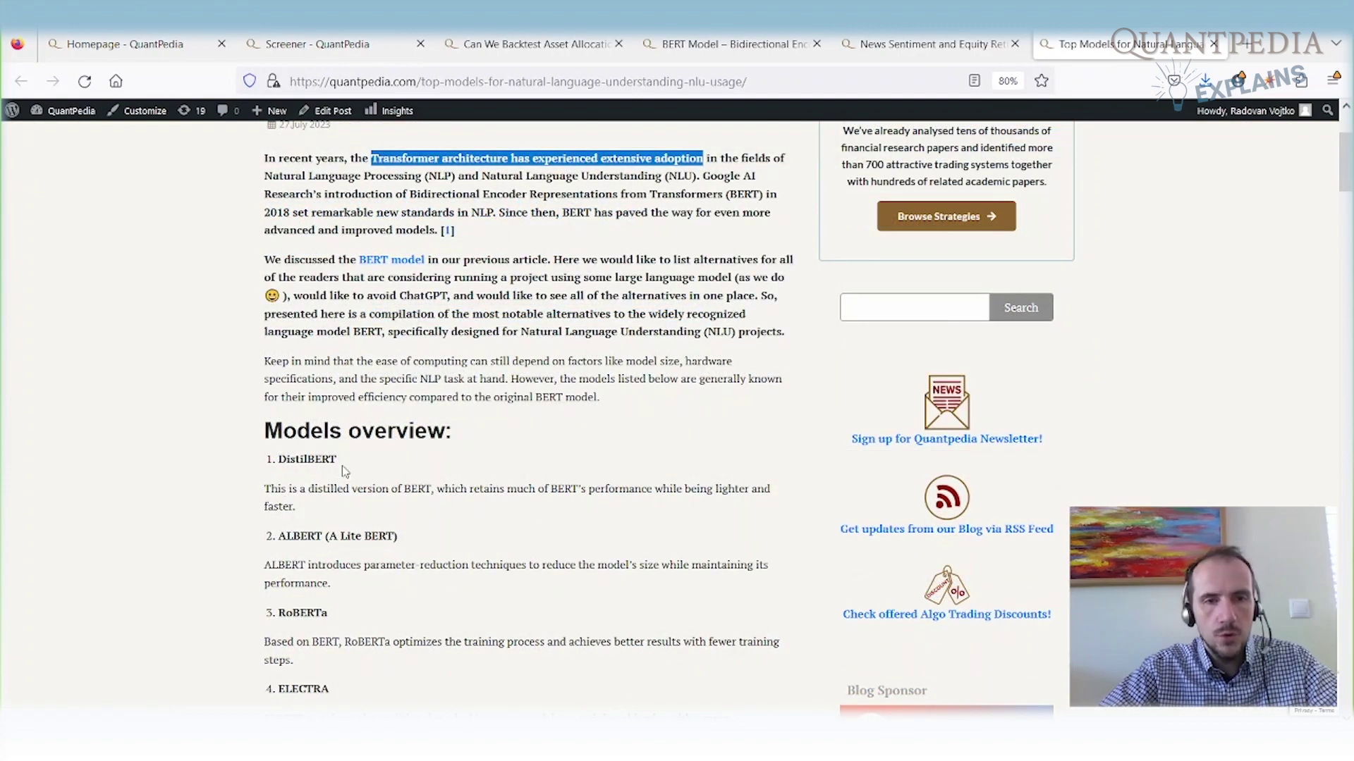
pyautogui.scroll(-2, 342, 472)
pyautogui.scroll(-1, 241, 469)
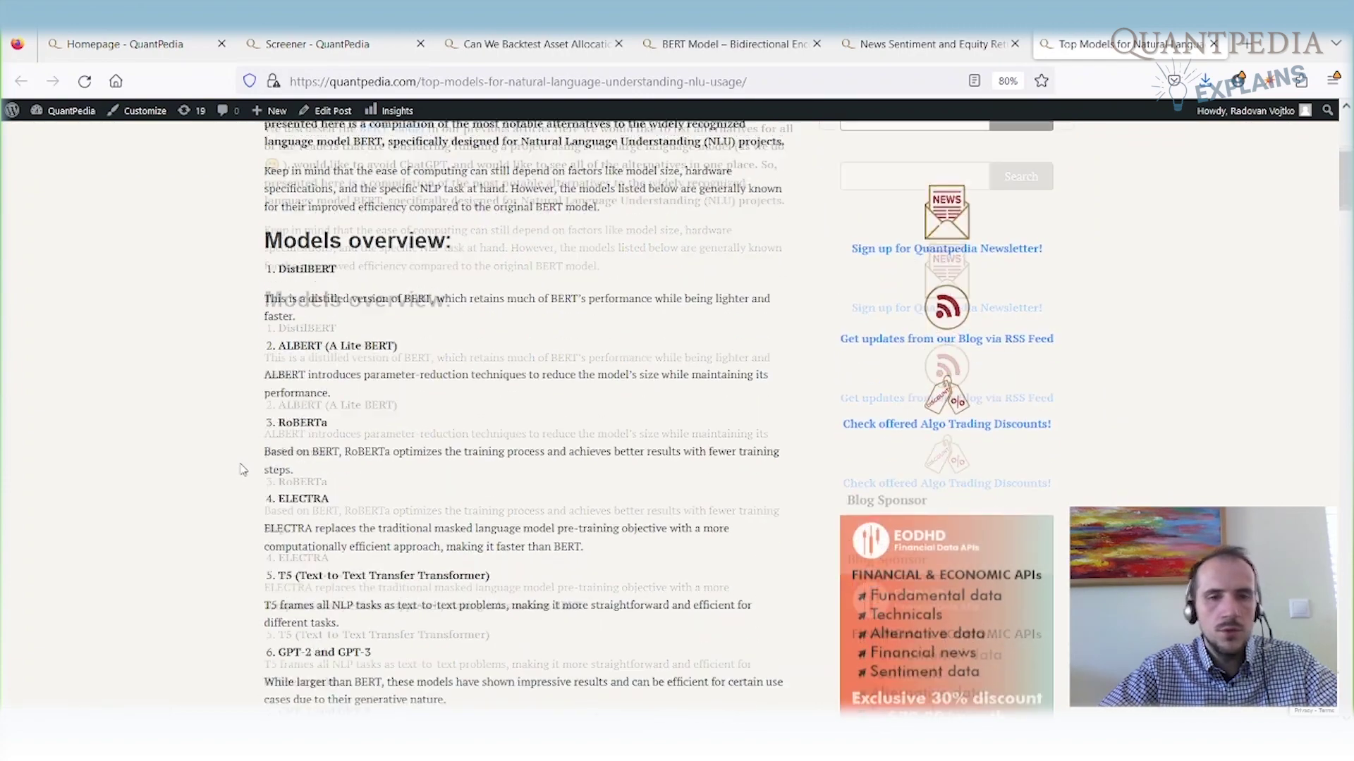
pyautogui.scroll(-1, 241, 470)
pyautogui.scroll(-1, 242, 471)
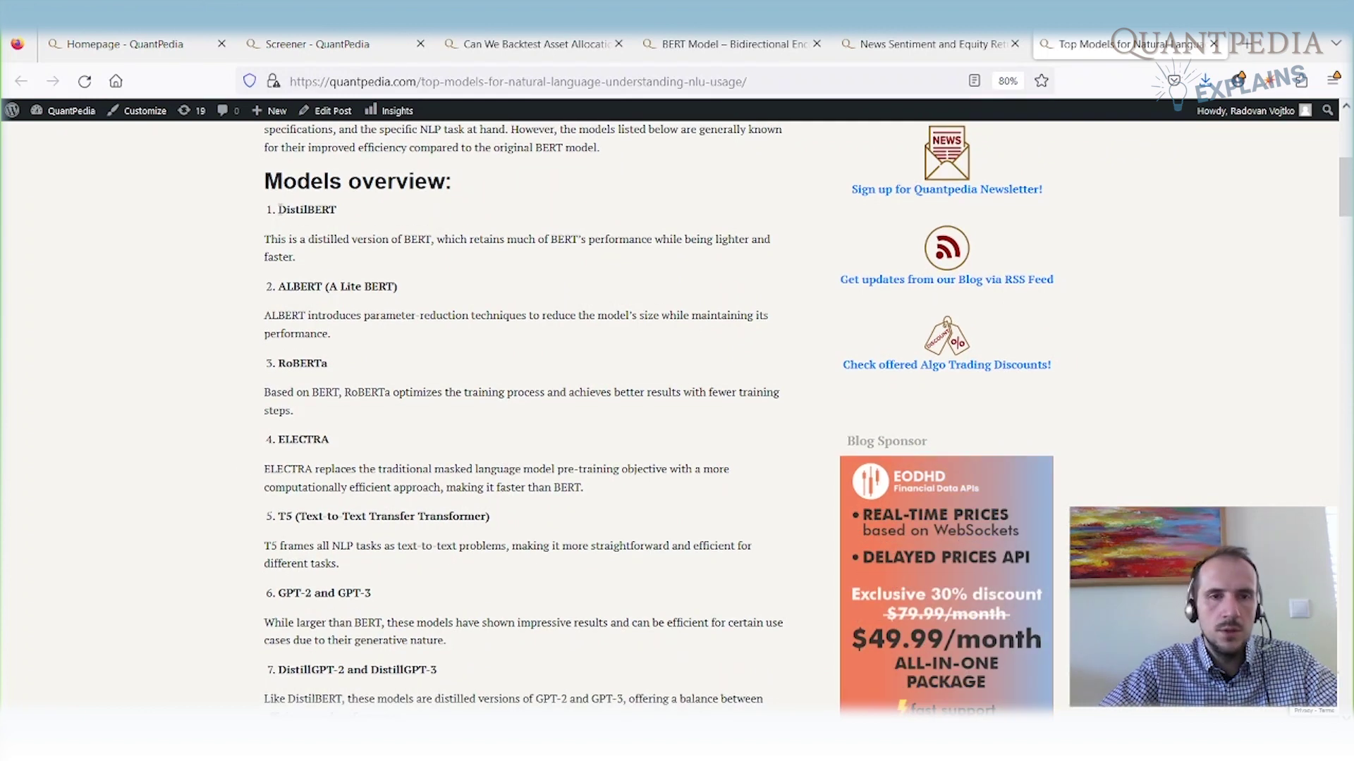
# - Highlight DistilBERT retaining BERT's performance, ALBERT's parameter reduction and RoBERTa's better results
pyautogui.moveTo(278, 209); pyautogui.dragTo(368, 241)
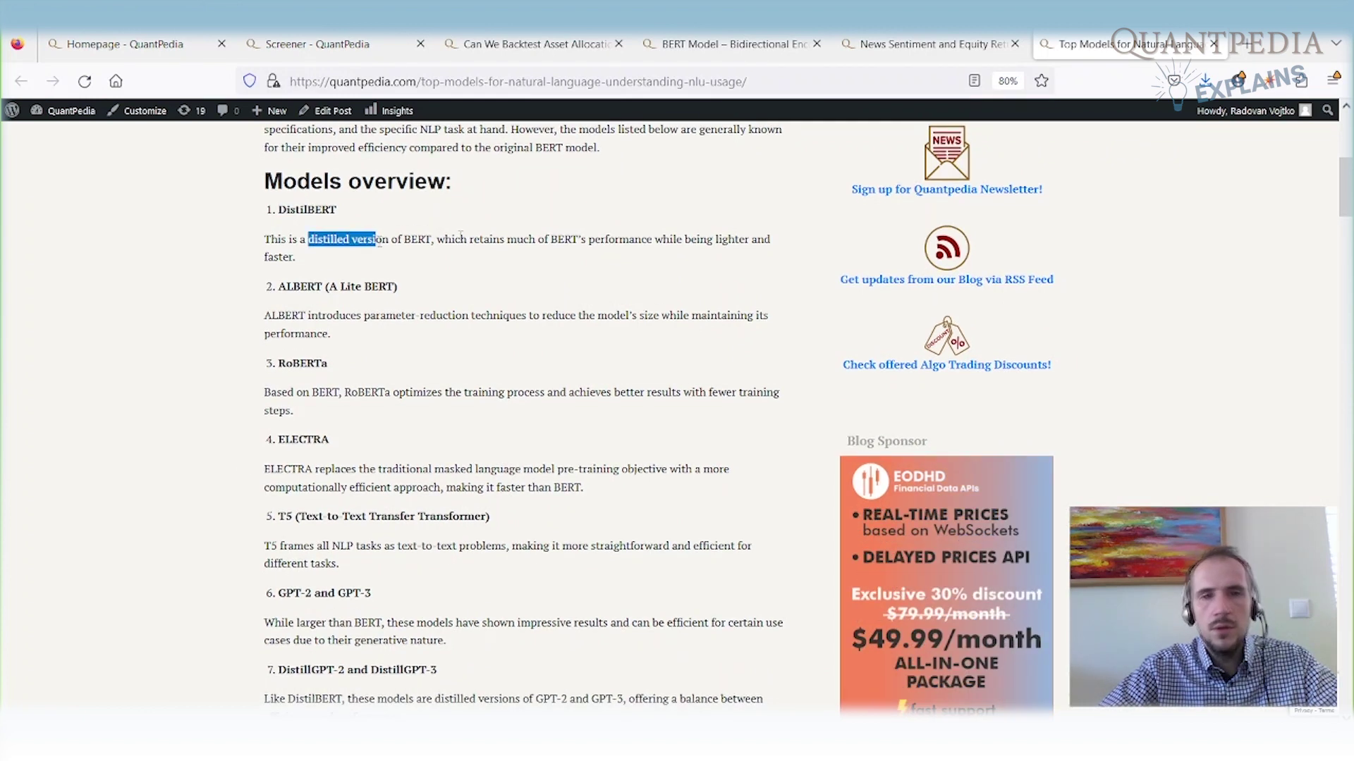
pyautogui.moveTo(460, 240); pyautogui.dragTo(611, 241)
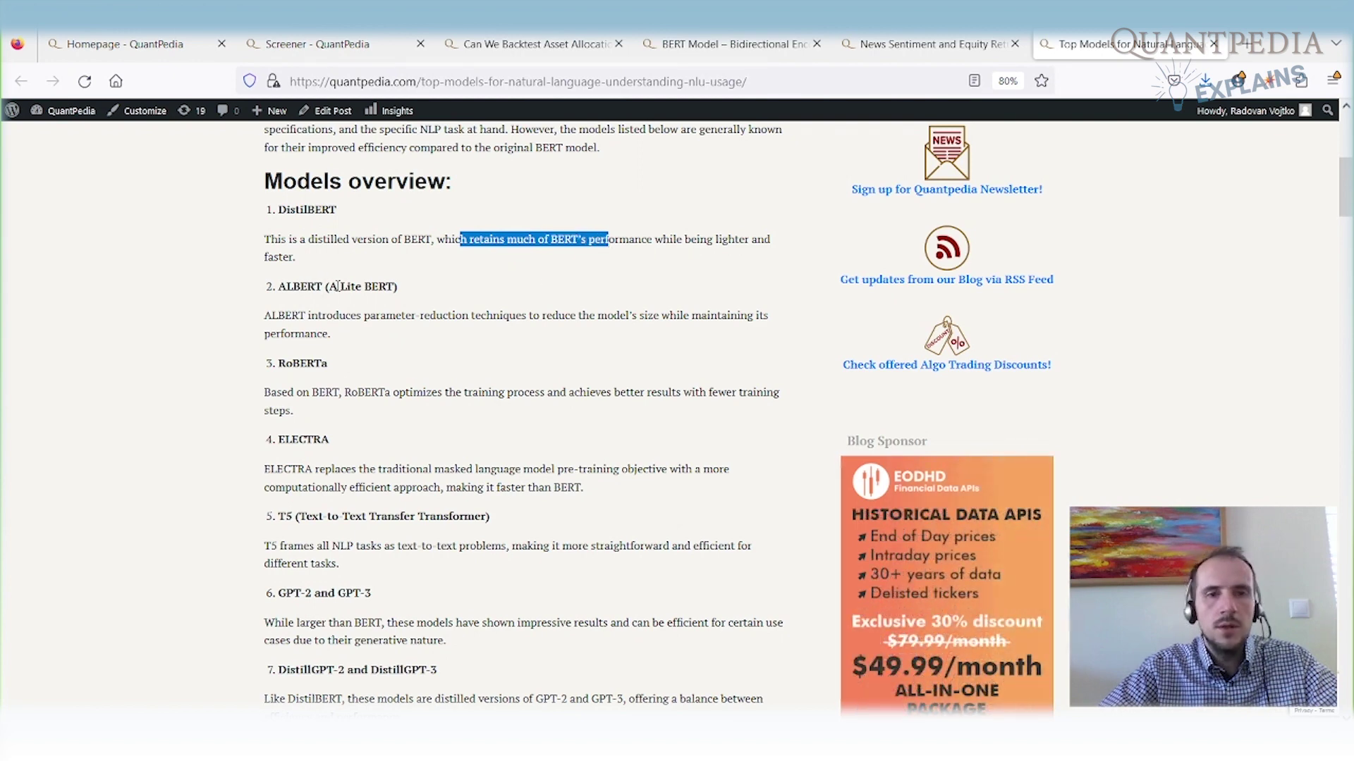
pyautogui.moveTo(323, 316); pyautogui.dragTo(379, 316)
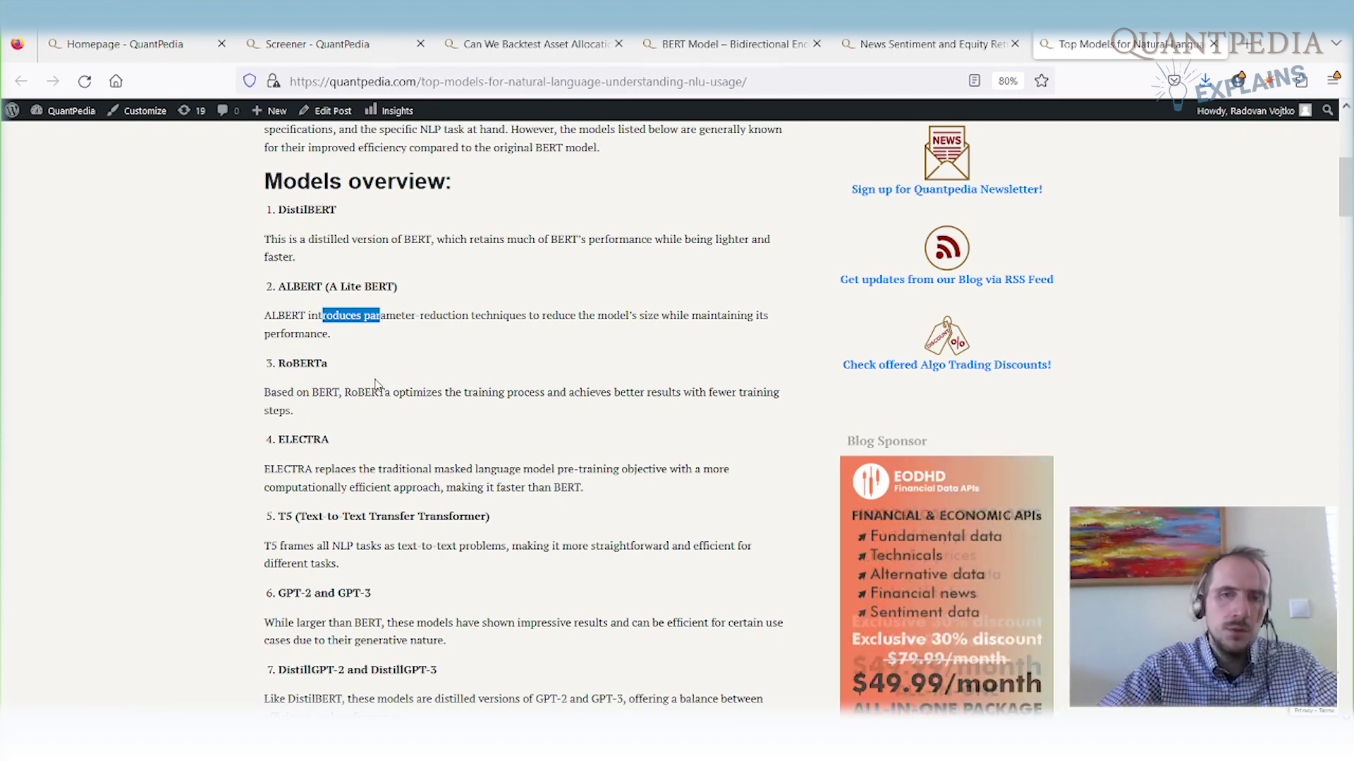
pyautogui.moveTo(280, 363)
pyautogui.mouseDown()
pyautogui.moveTo(301, 365)
pyautogui.moveTo(295, 394)
pyautogui.mouseUp()
pyautogui.click(420, 392)
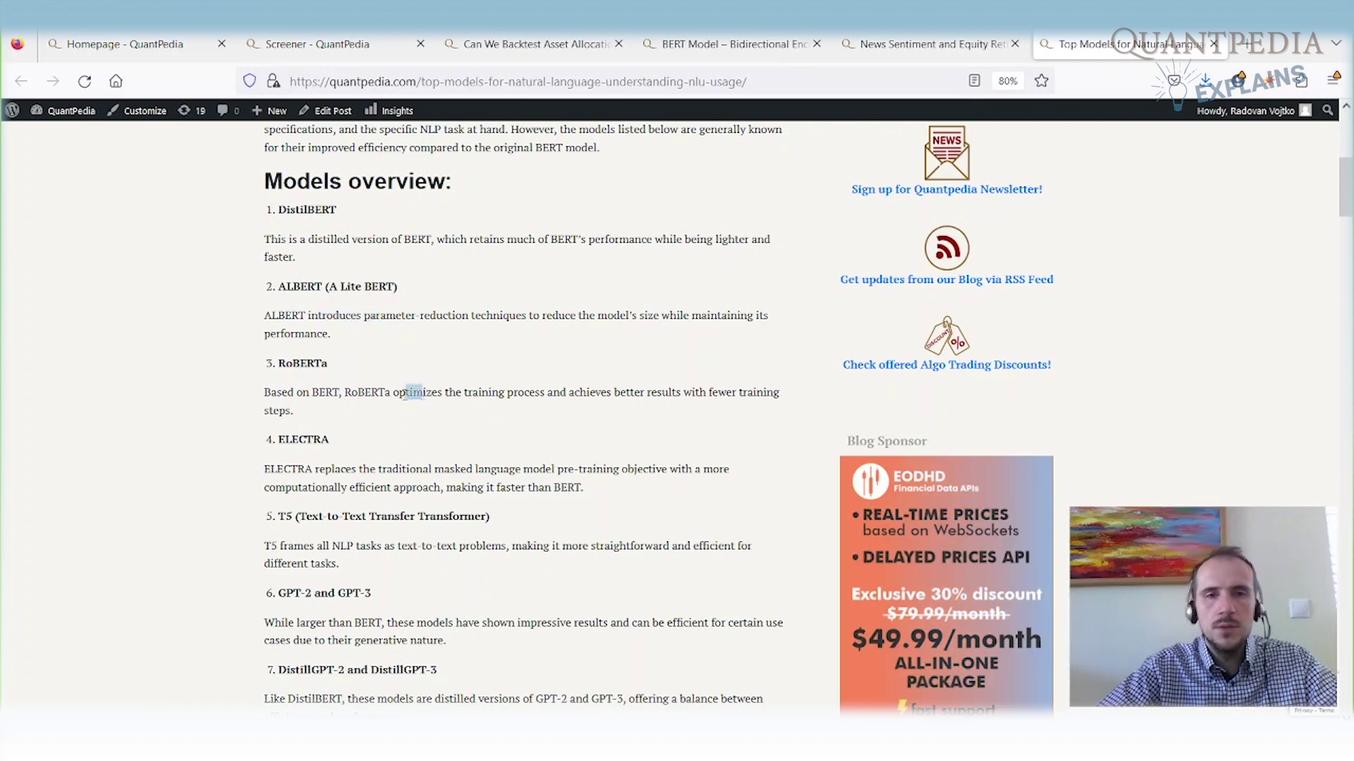
pyautogui.moveTo(470, 392); pyautogui.dragTo(651, 395)
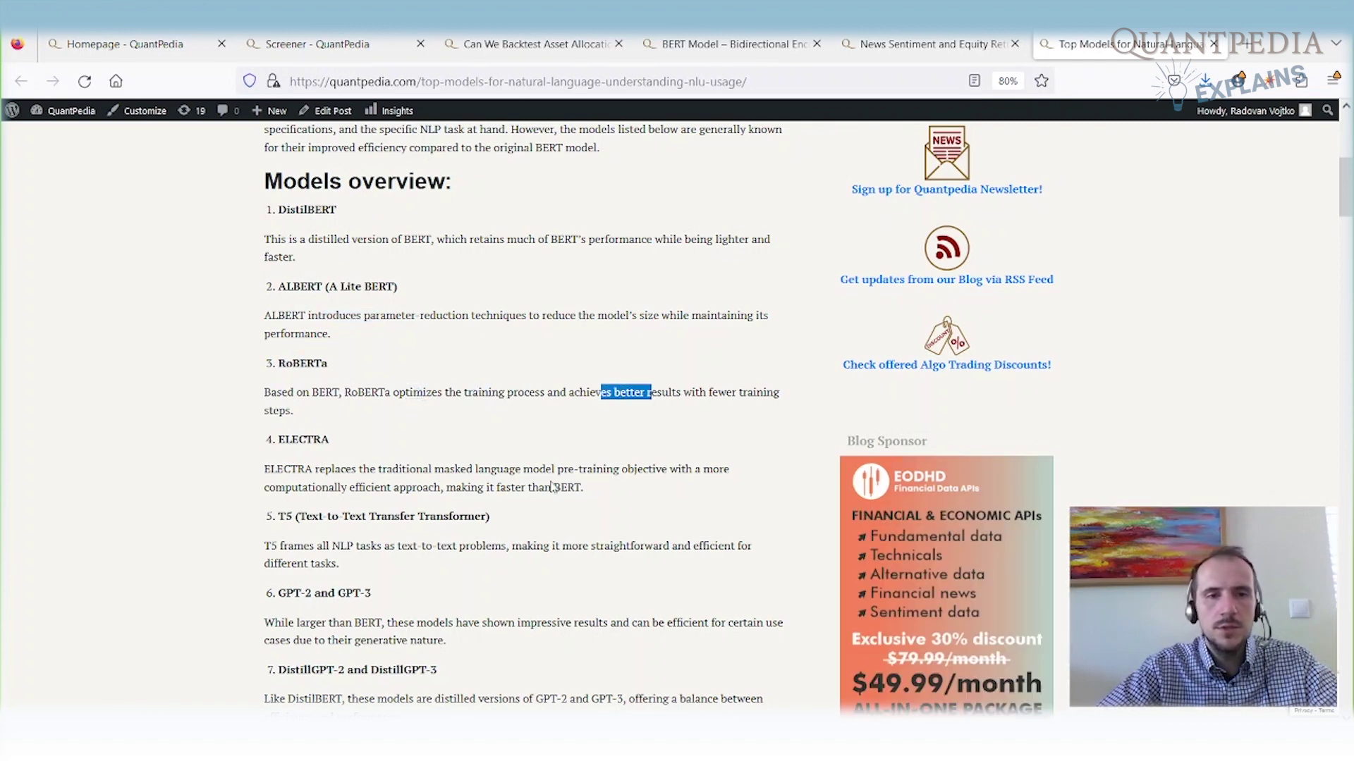
pyautogui.scroll(-3, 551, 482)
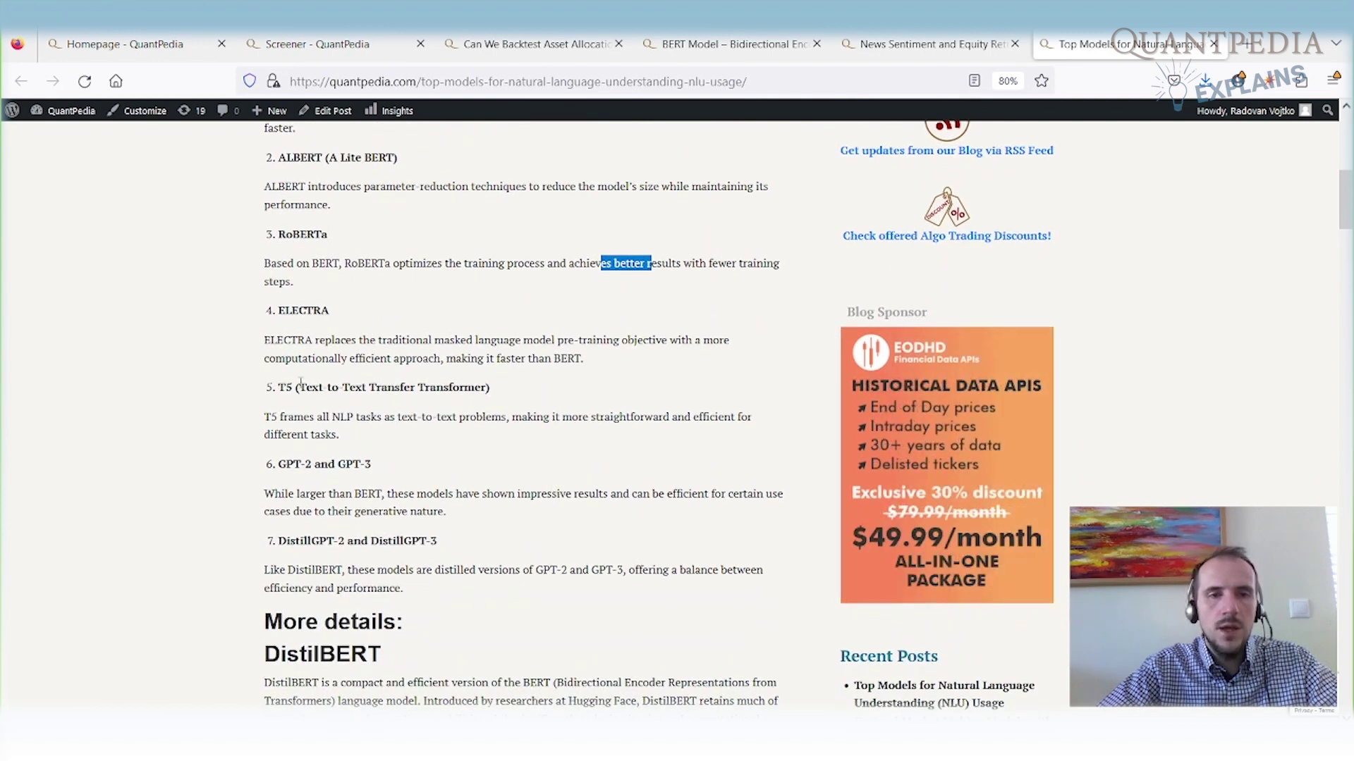
pyautogui.scroll(-2, 342, 410)
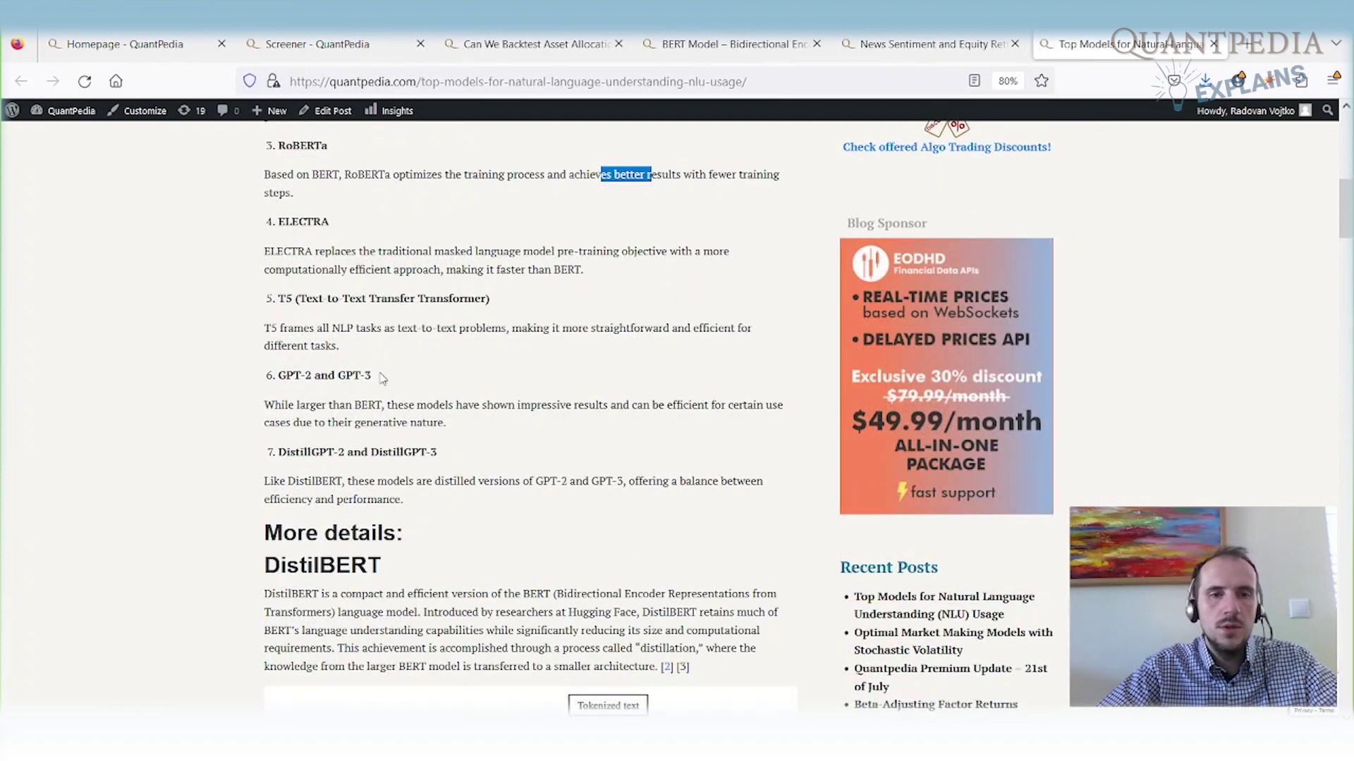
# - Highlight the GPT-2 and GPT-3 heading, then the DistillGPT-2 and DistillGPT-3 heading
pyautogui.moveTo(382, 378); pyautogui.dragTo(284, 375)
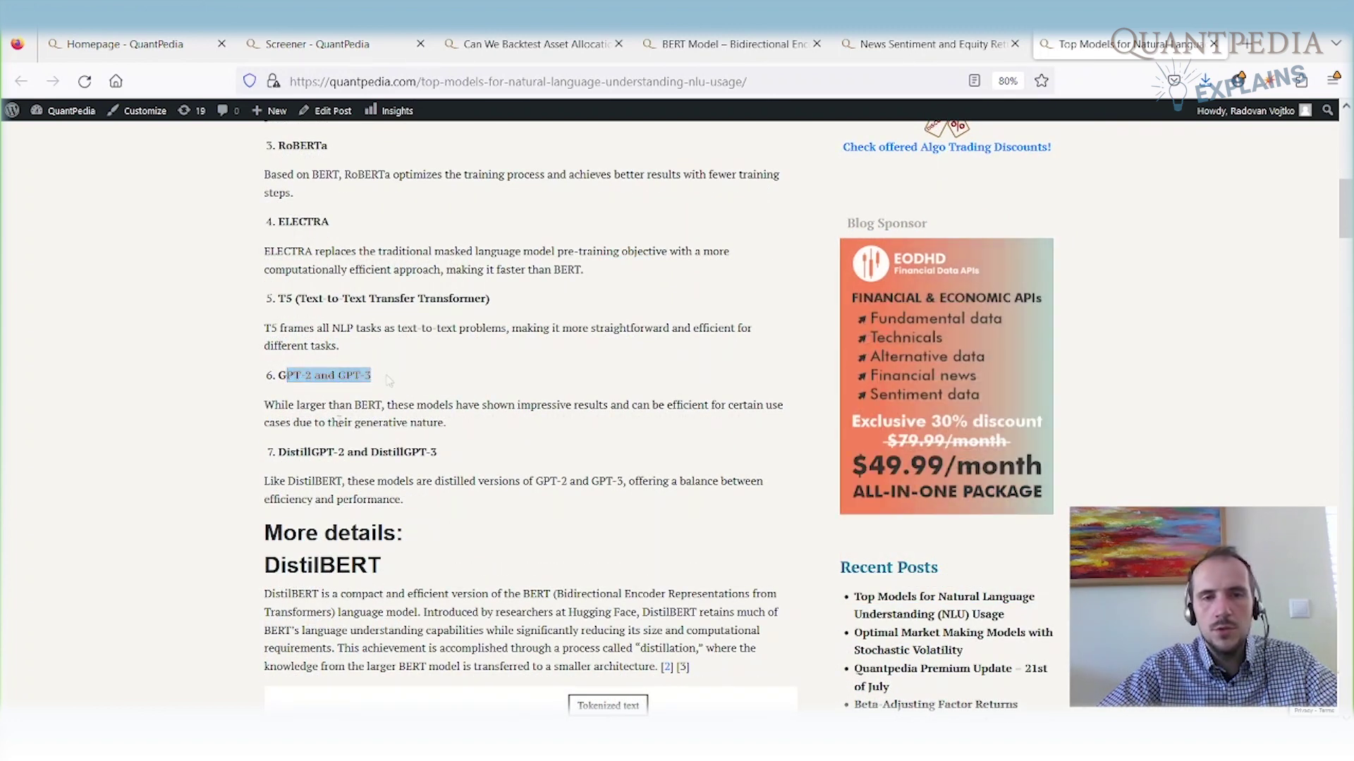
pyautogui.click(339, 421)
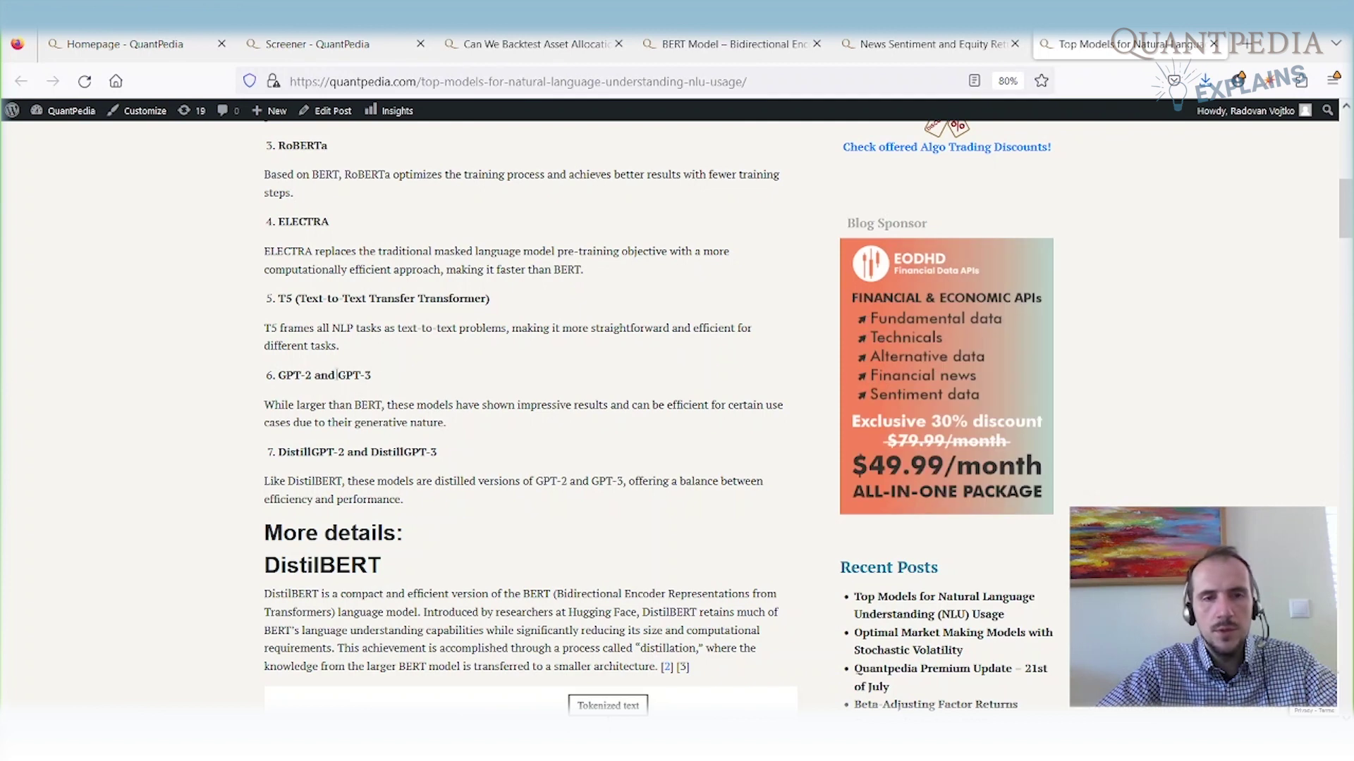
pyautogui.scroll(-1, 305, 386)
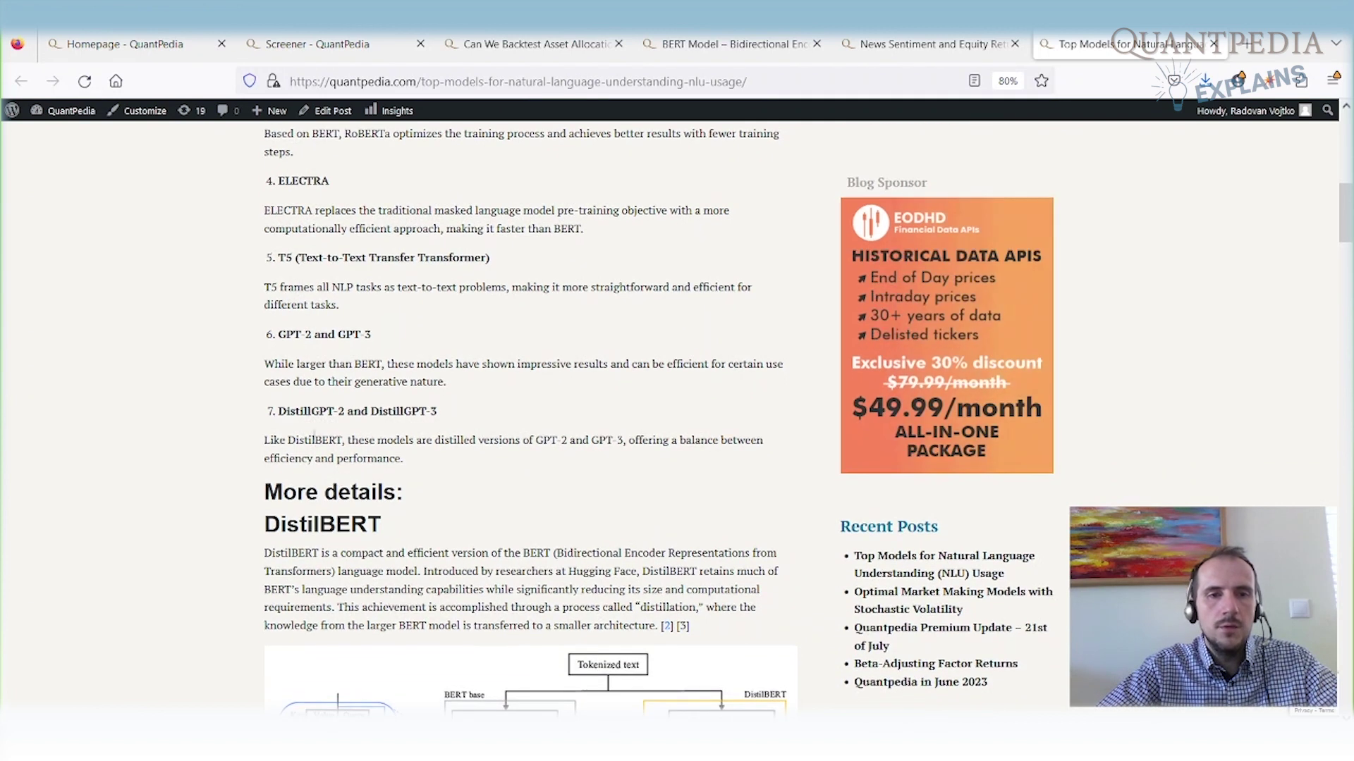
pyautogui.moveTo(371, 411)
pyautogui.mouseDown()
pyautogui.moveTo(503, 440)
pyautogui.moveTo(718, 441)
pyautogui.mouseUp()
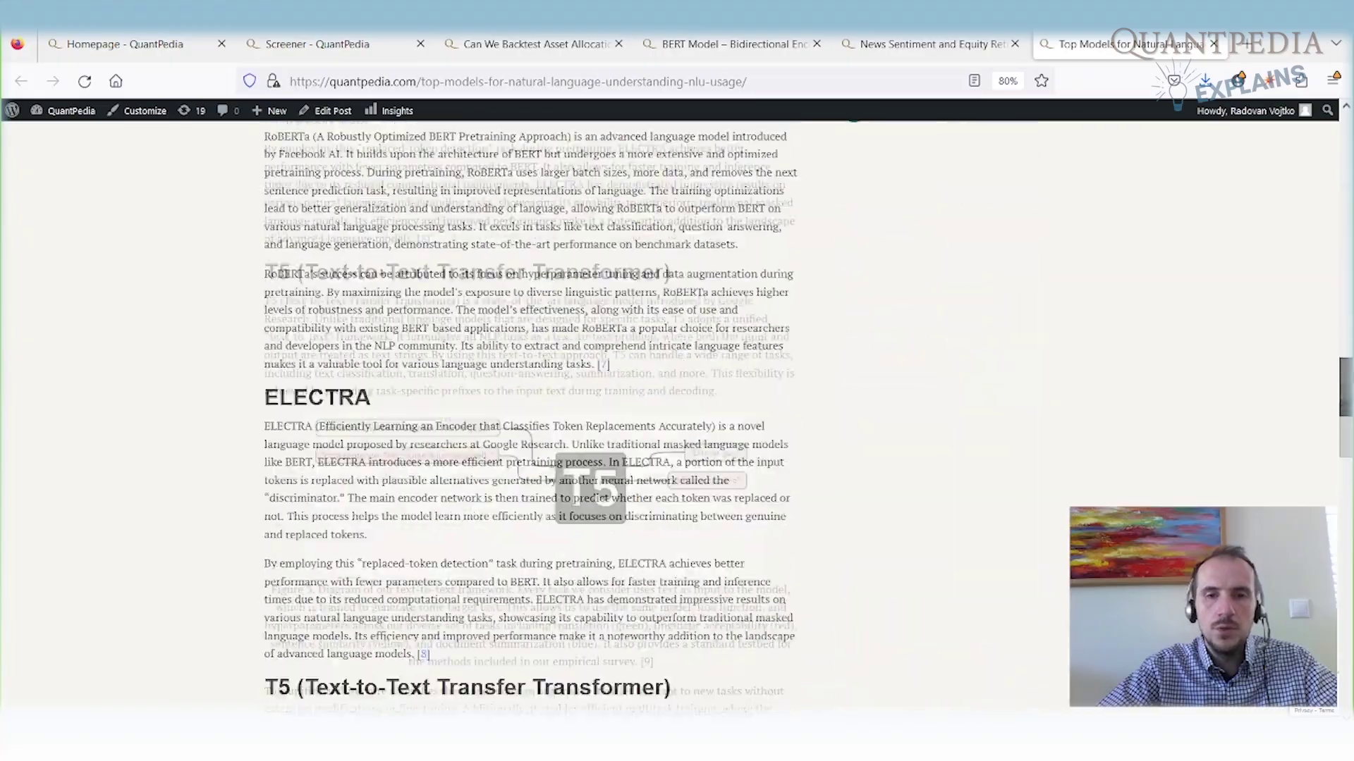
pyautogui.scroll(-10, 529, 424)
pyautogui.scroll(-1, 529, 423)
pyautogui.scroll(-3, 529, 423)
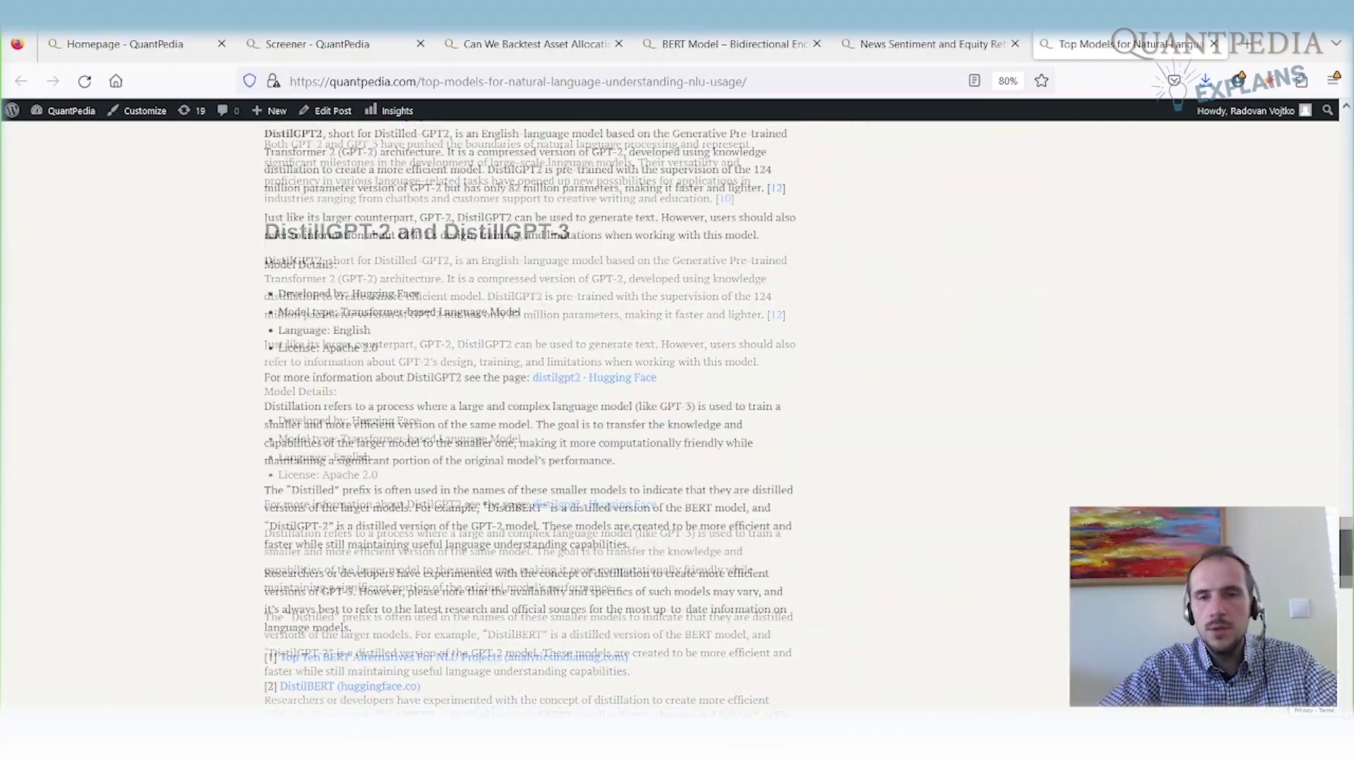
pyautogui.scroll(-3, 529, 423)
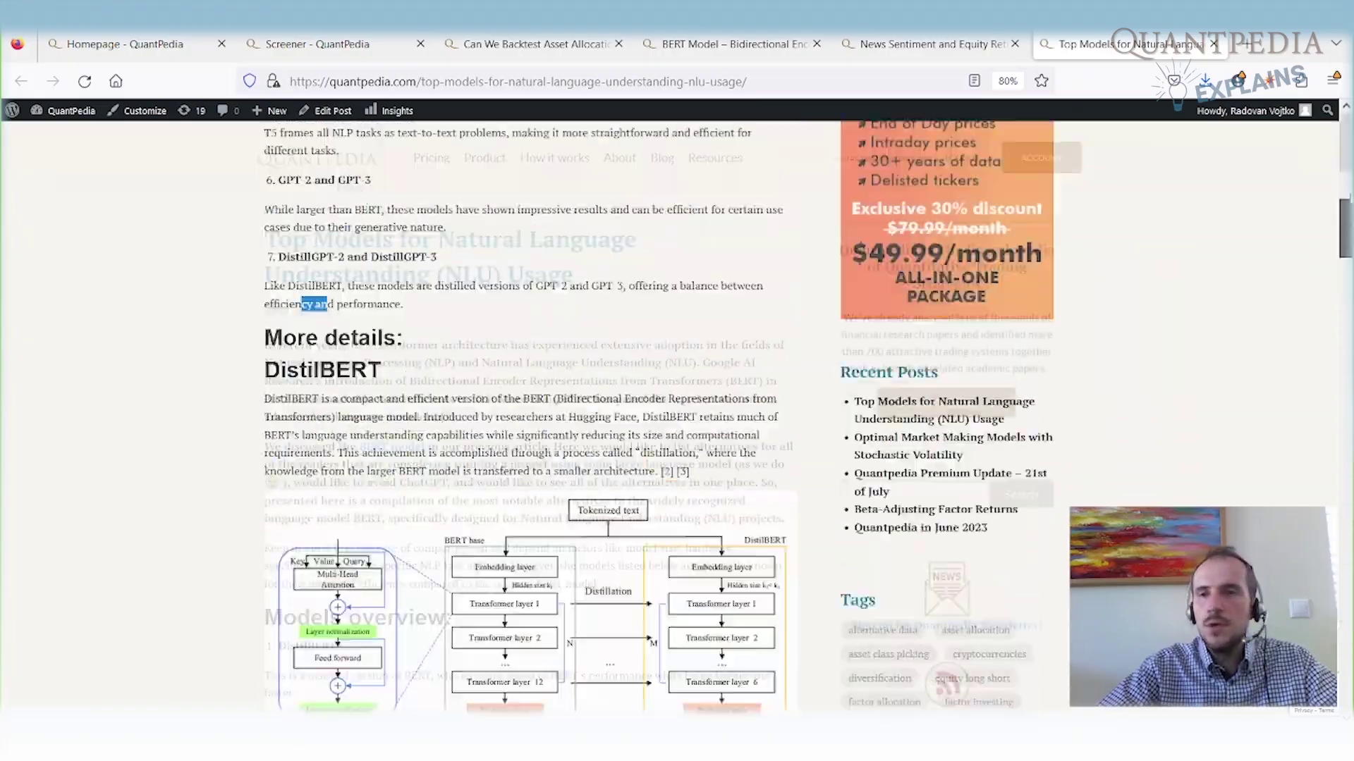